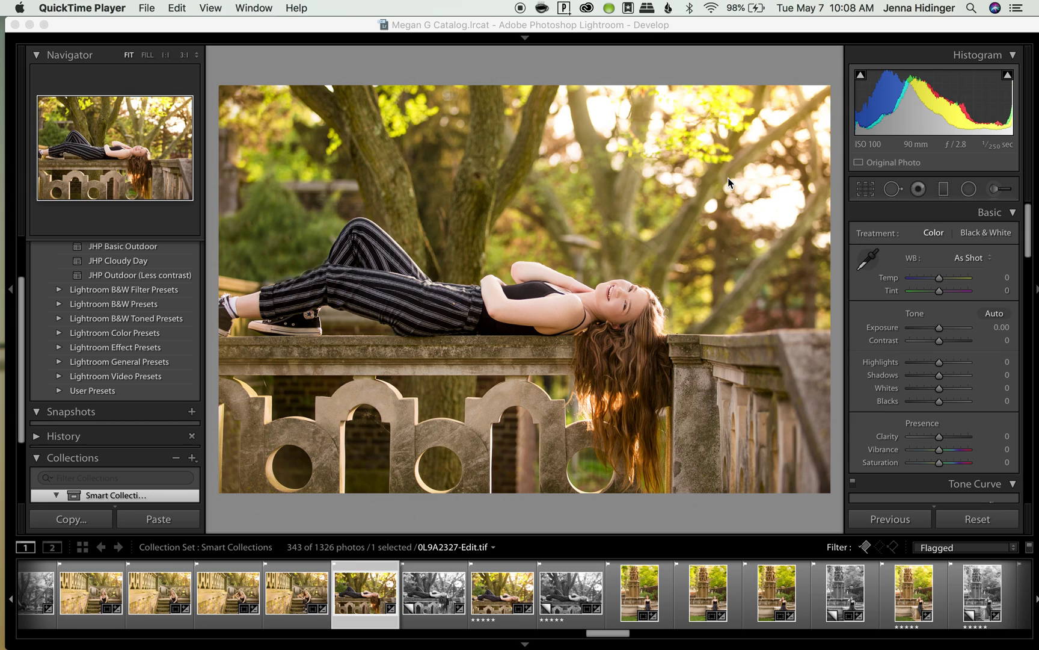
Step: Bring Lightroom to the front with 0L9A2327-Edit.tif, the reclining portrait, open in Develop
click(611, 27)
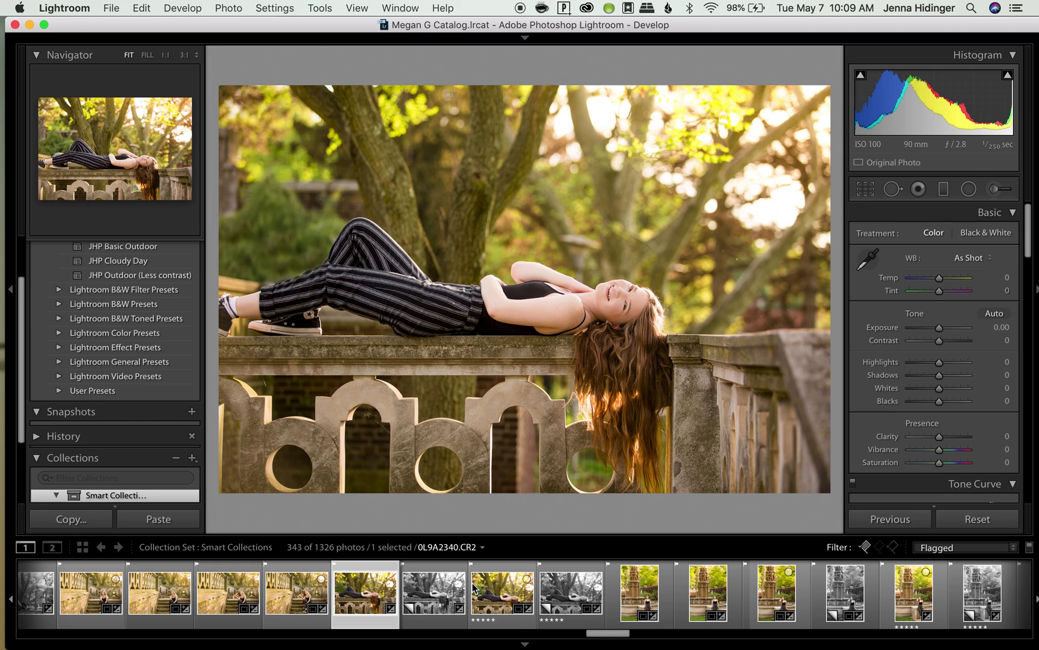
mouse_move(474, 588)
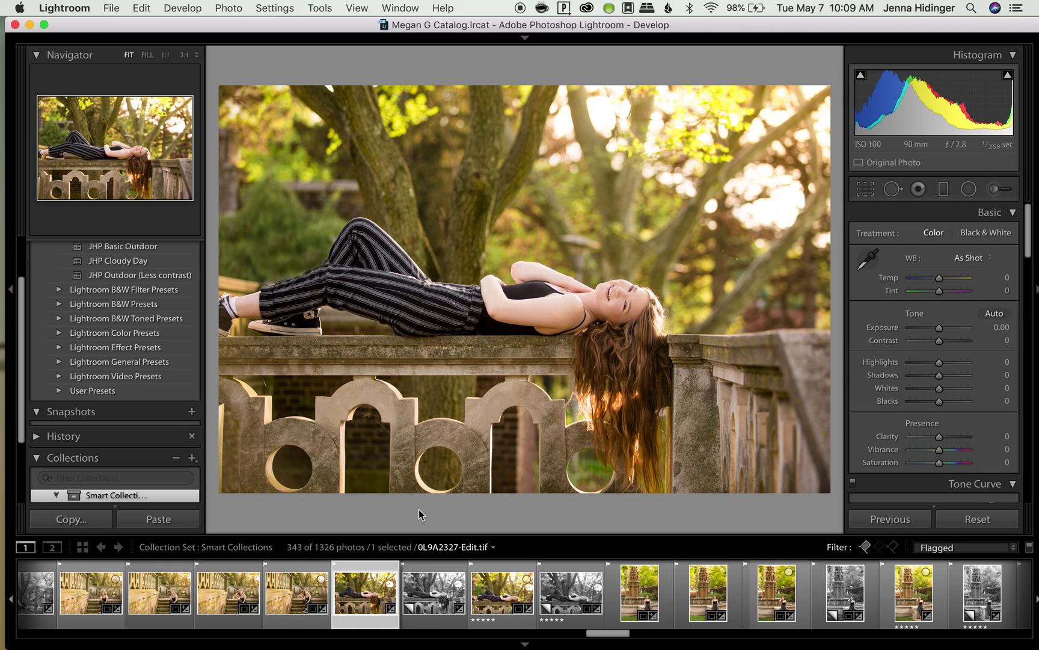
Step: Create a black-and-white virtual copy of the reclining portrait and step back to the colour original
key(super+apostrophe)
key(super+alt+v)
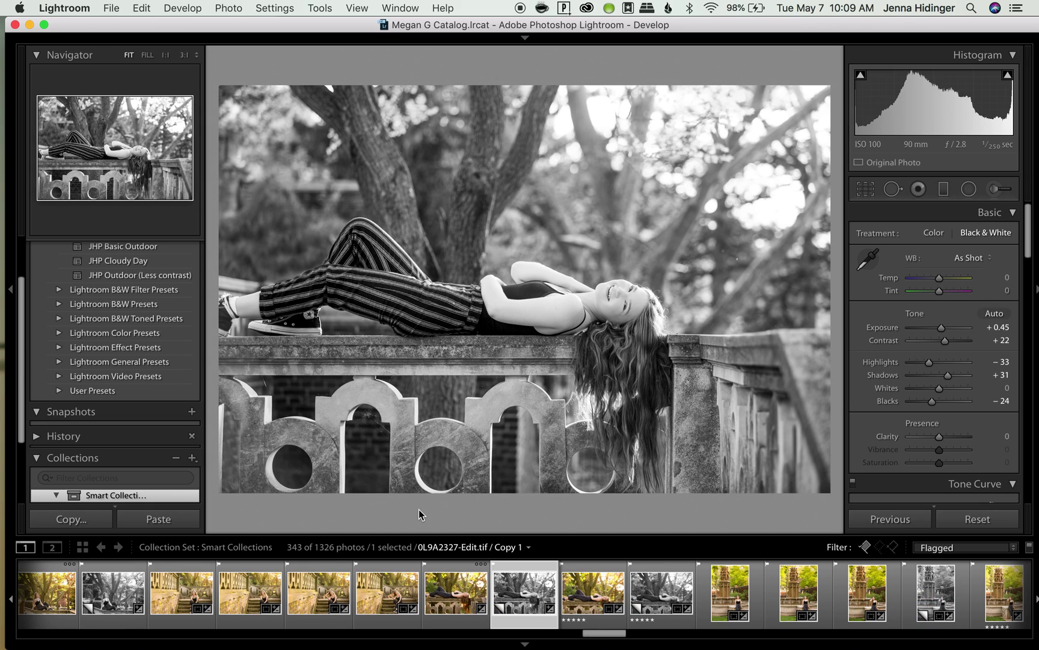
key(Left)
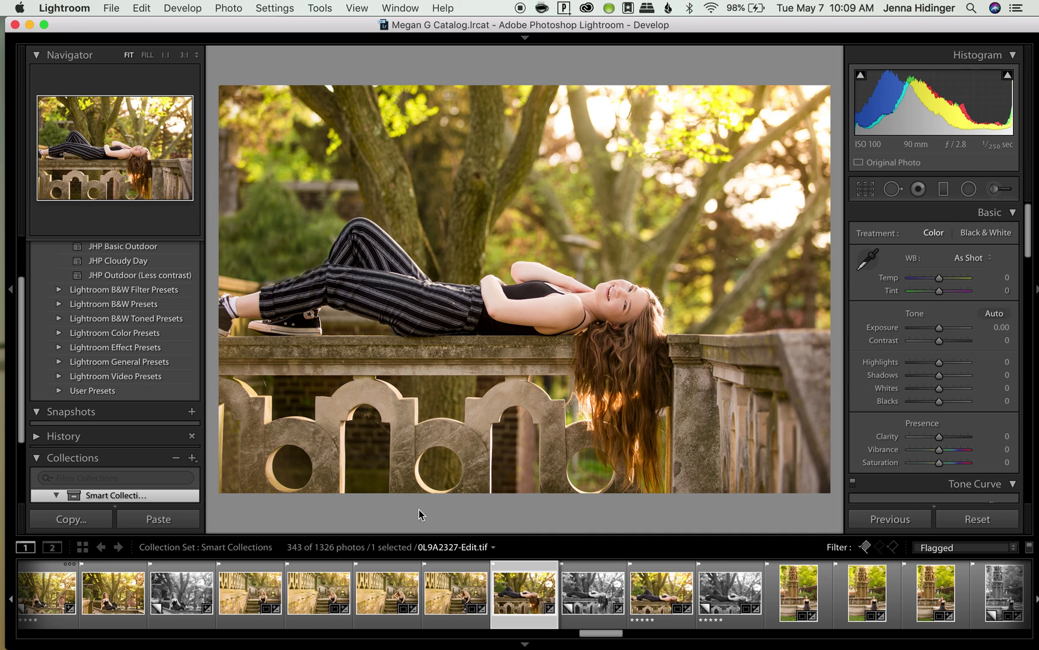
Step: Glance at the neighbouring stairs photo, then reselect the reclining portrait and make a virtual copy
click(457, 590)
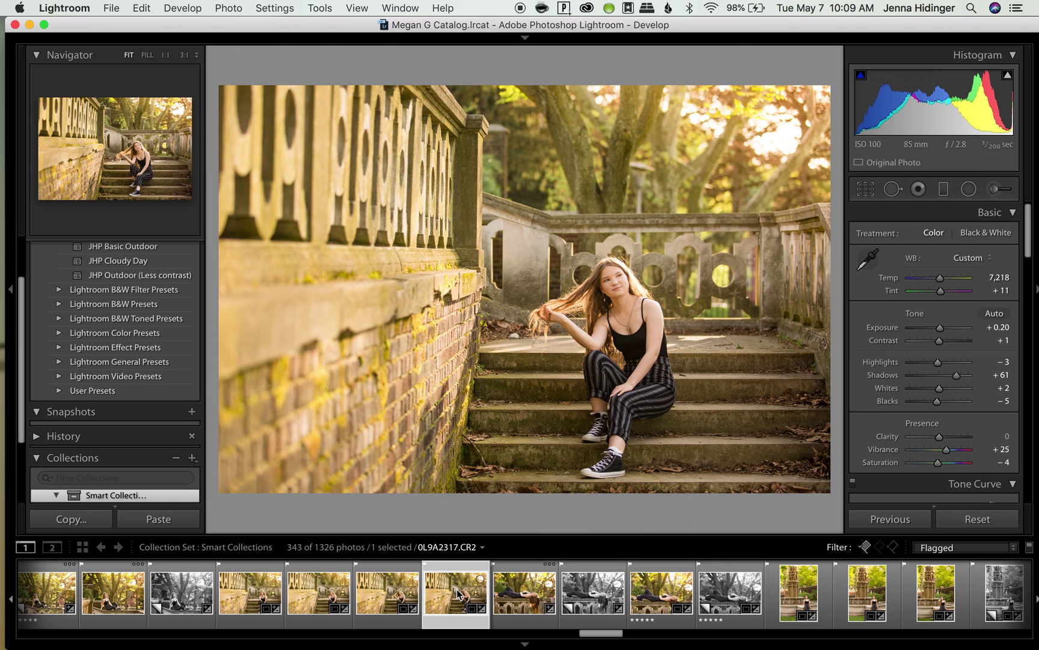
key(Right)
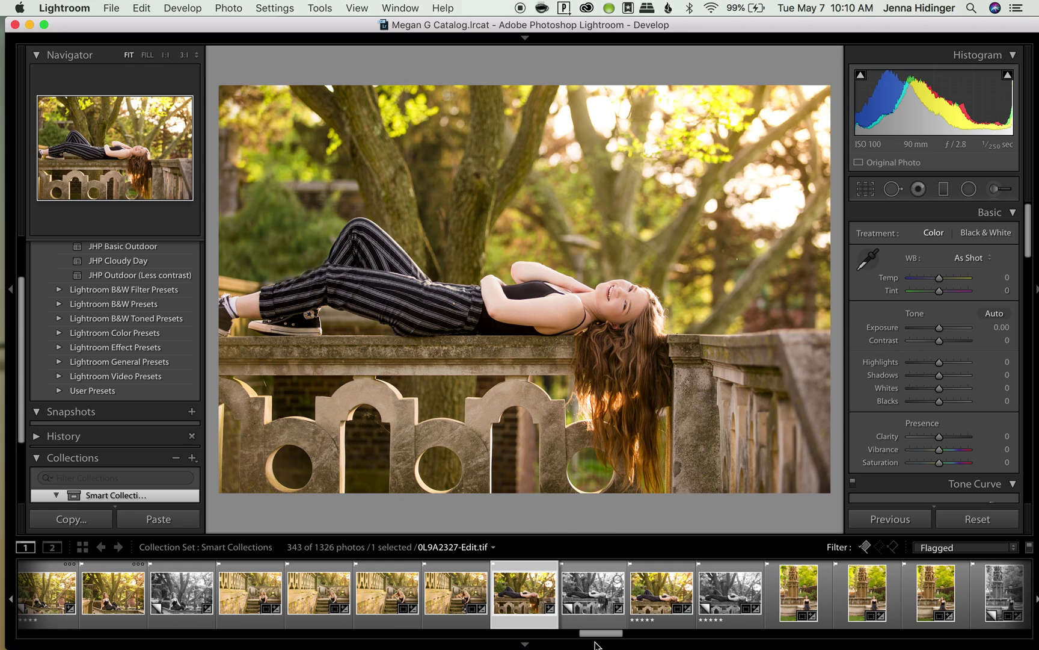
key(super+apostrophe)
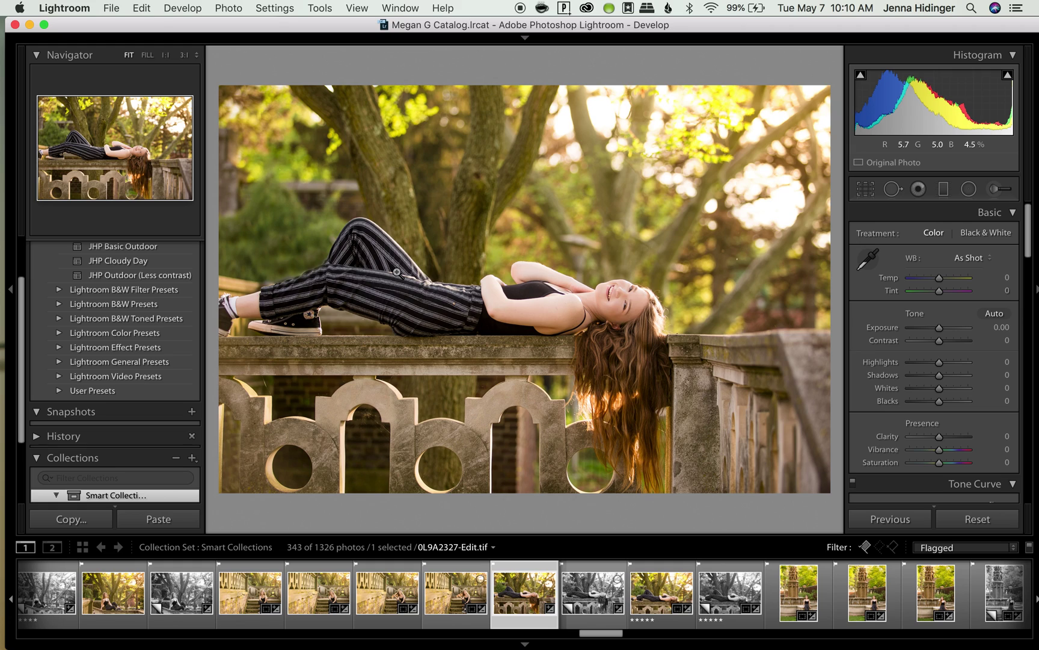
Step: Open the Export One File dialog for the portrait, keeping Hard Drive as the destination
click(116, 9)
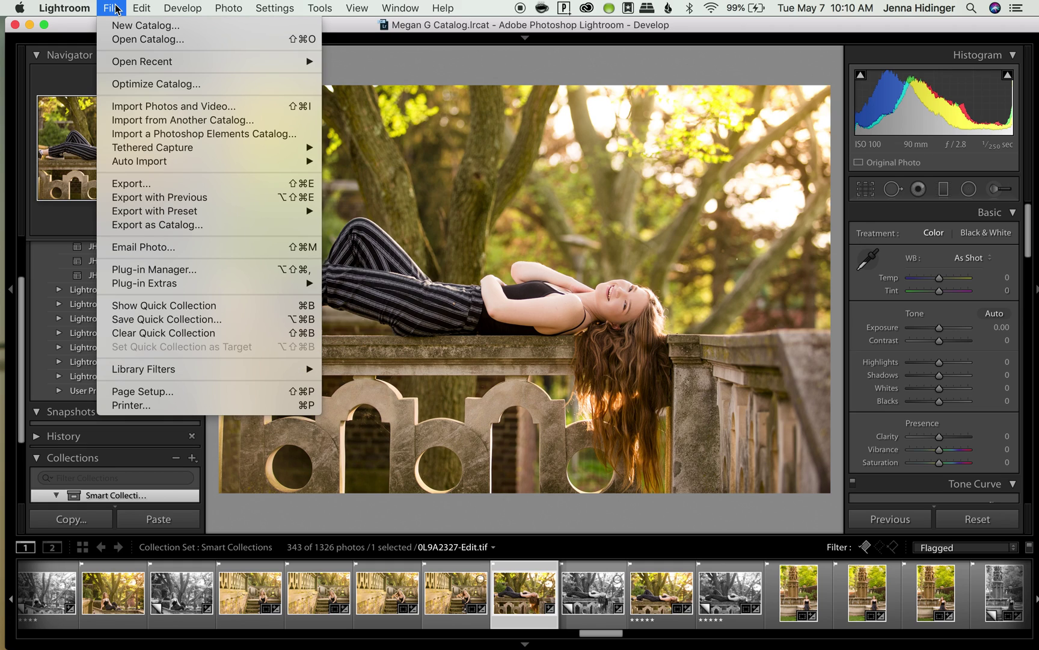
click(189, 186)
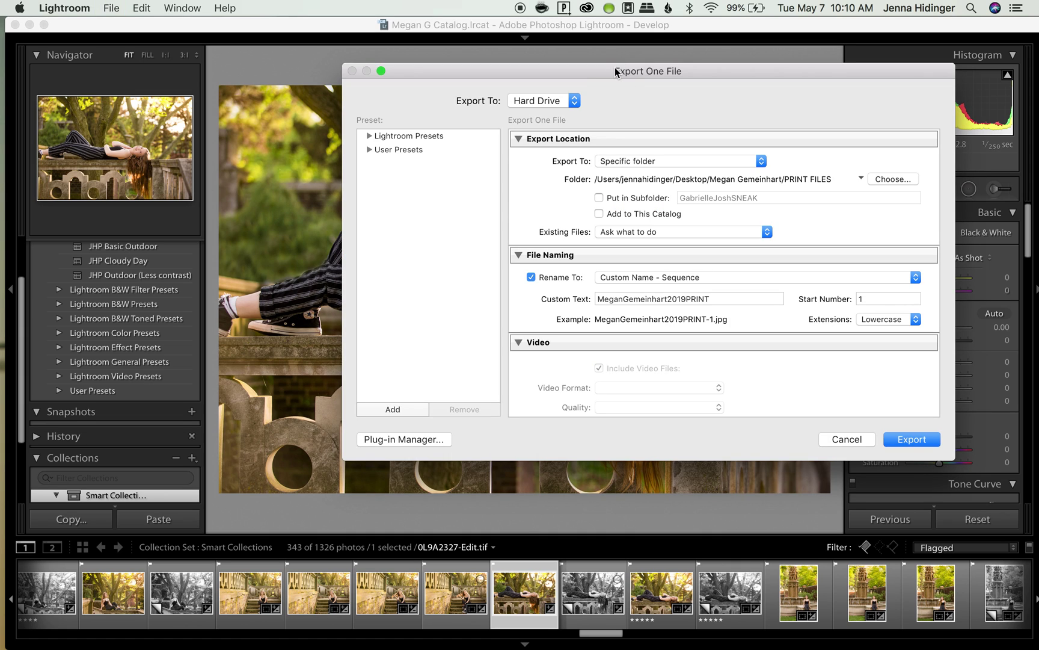
drag(616, 72, 498, 95)
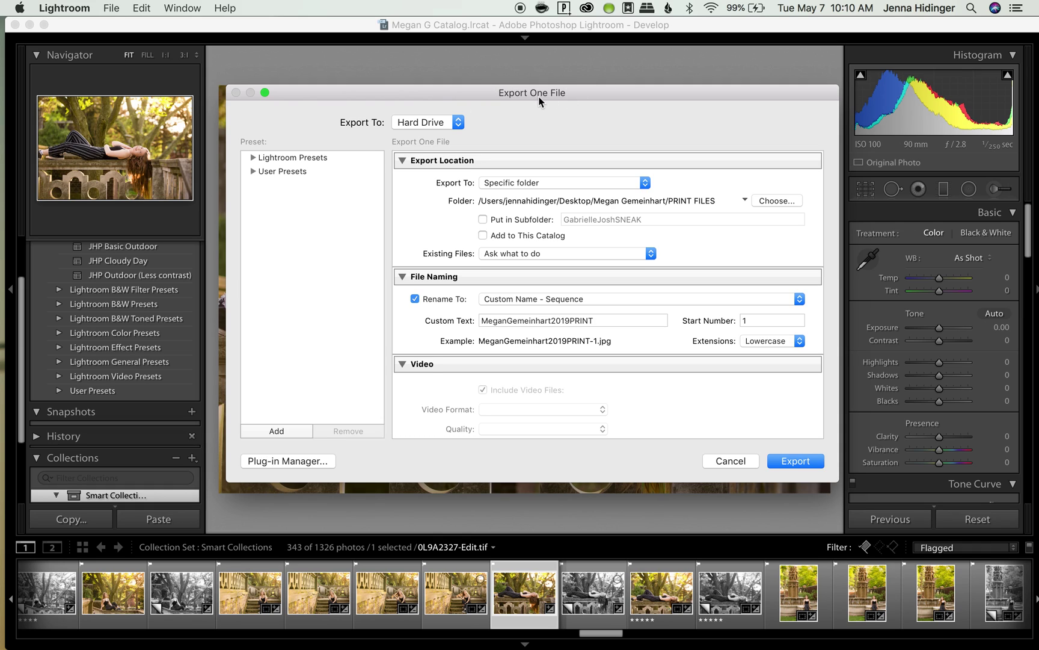
click(441, 123)
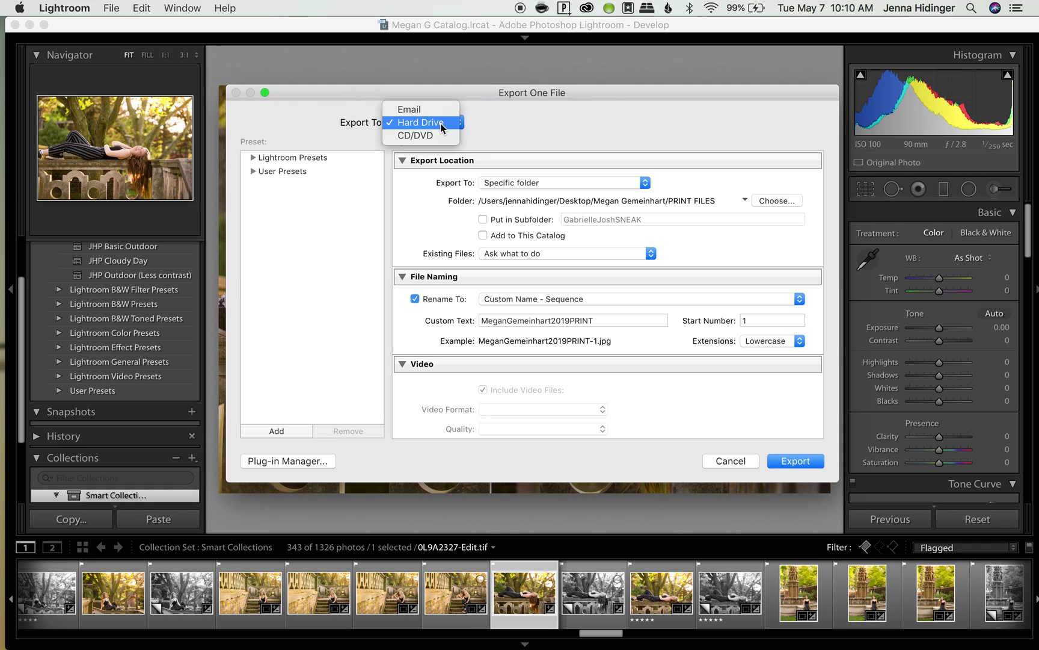
click(440, 123)
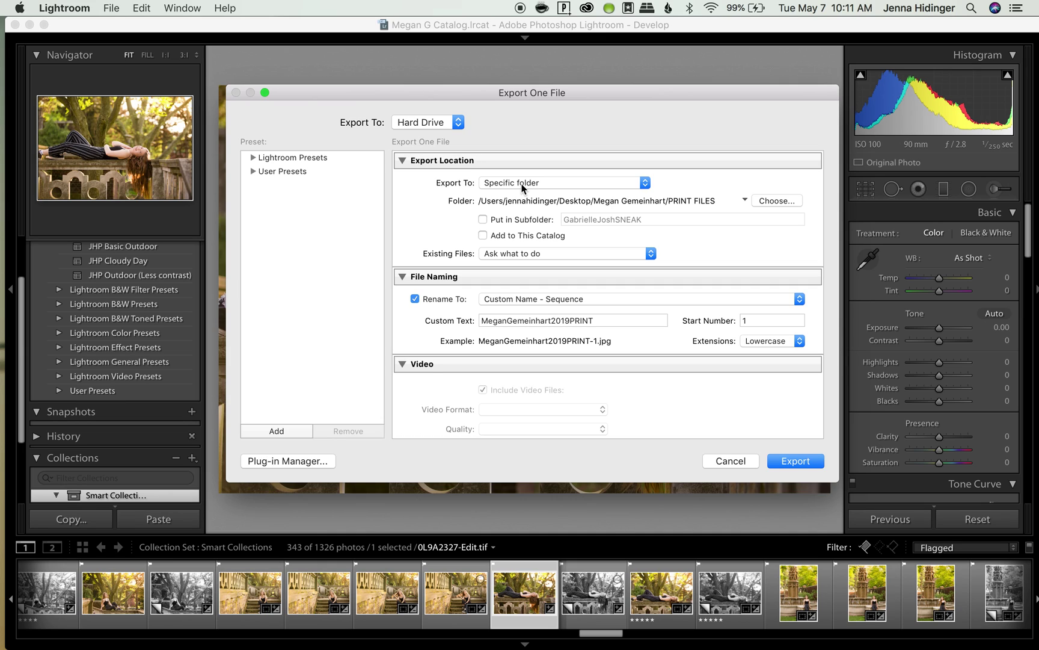
click(522, 188)
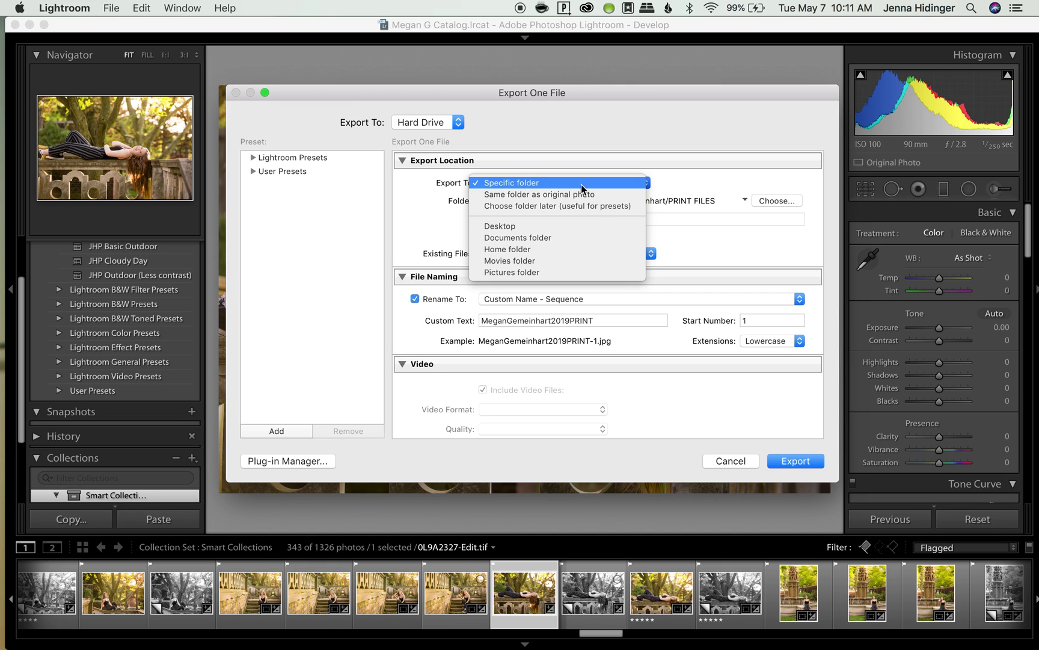
click(581, 184)
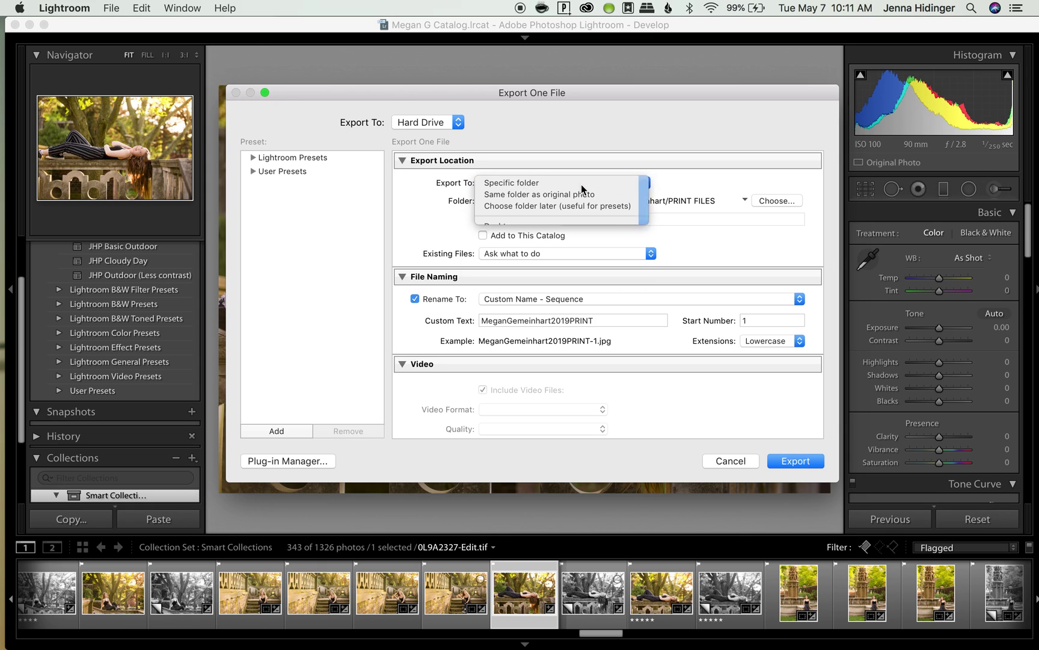
click(762, 205)
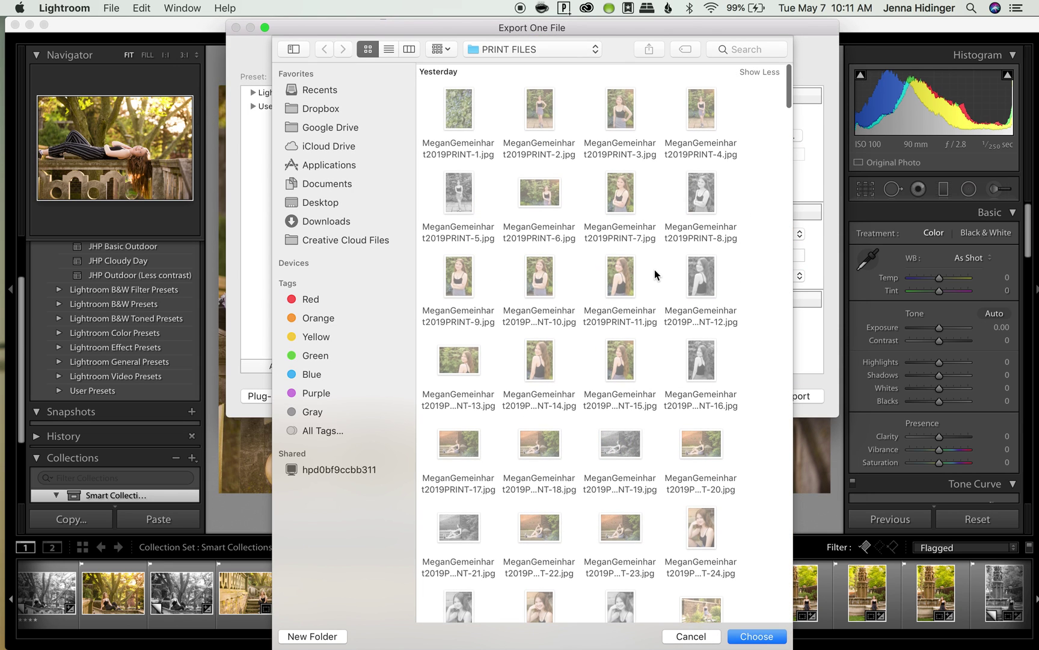
scroll(655, 269, down, 10)
scroll(655, 271, up, 10)
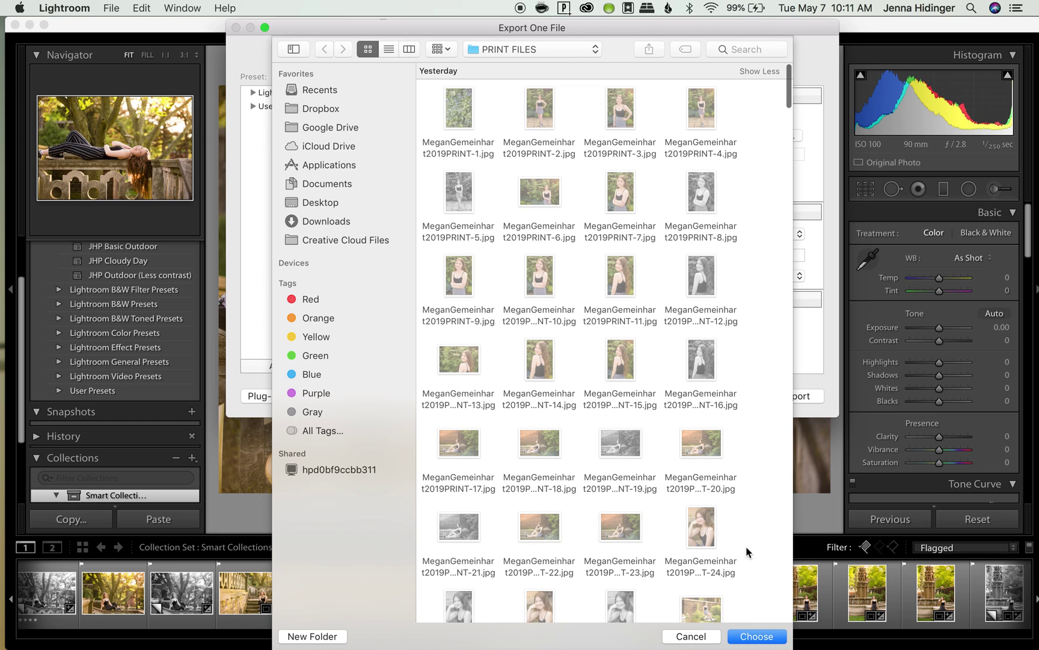
click(757, 638)
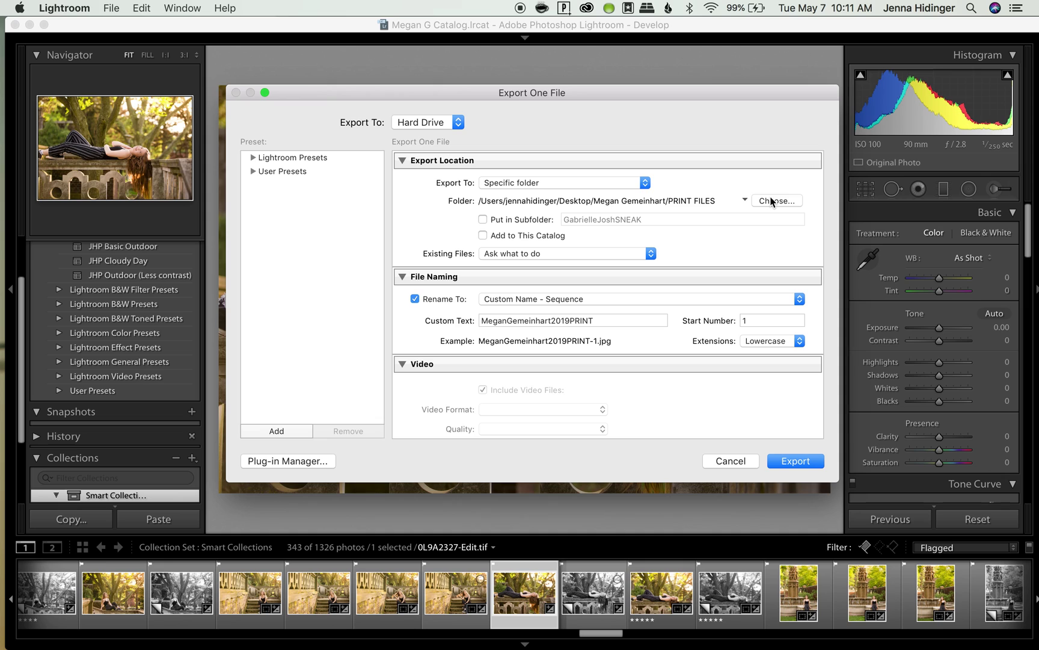
click(772, 202)
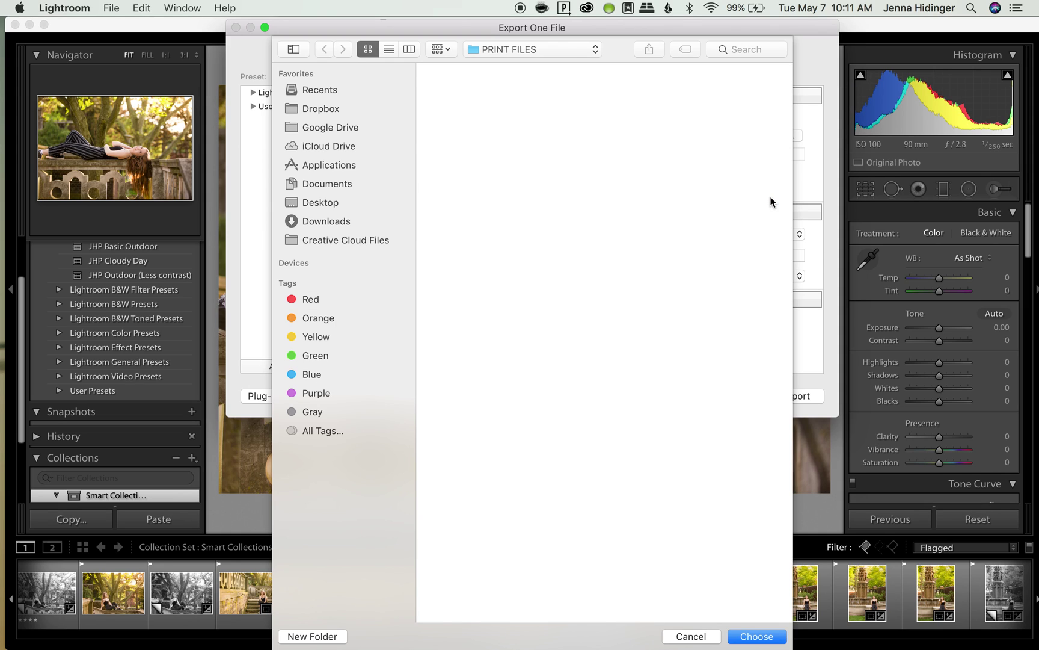
click(441, 52)
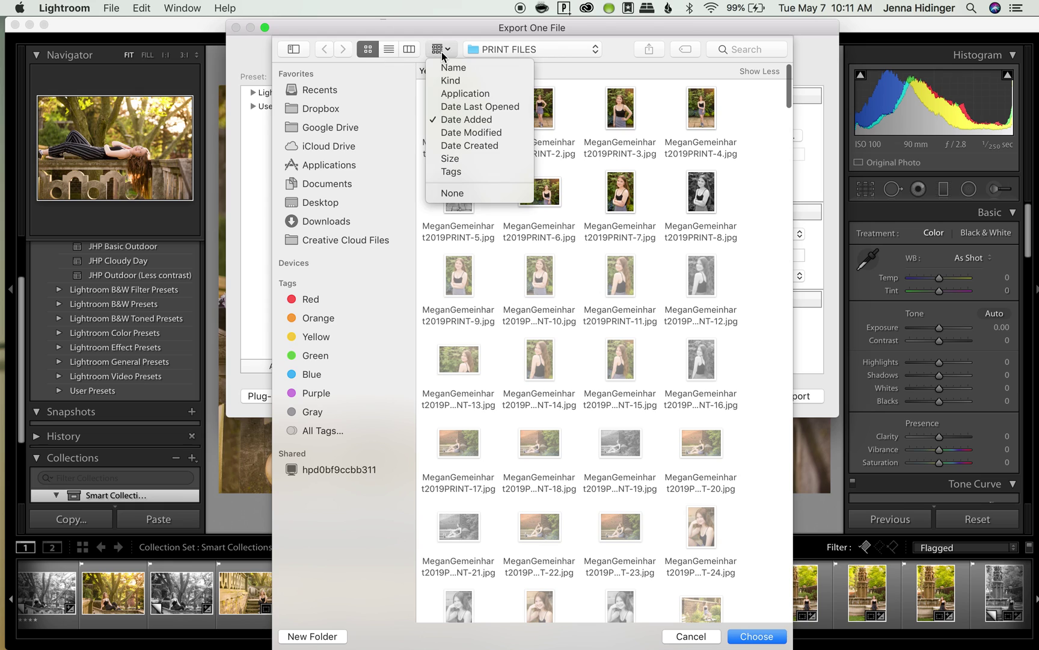
click(442, 52)
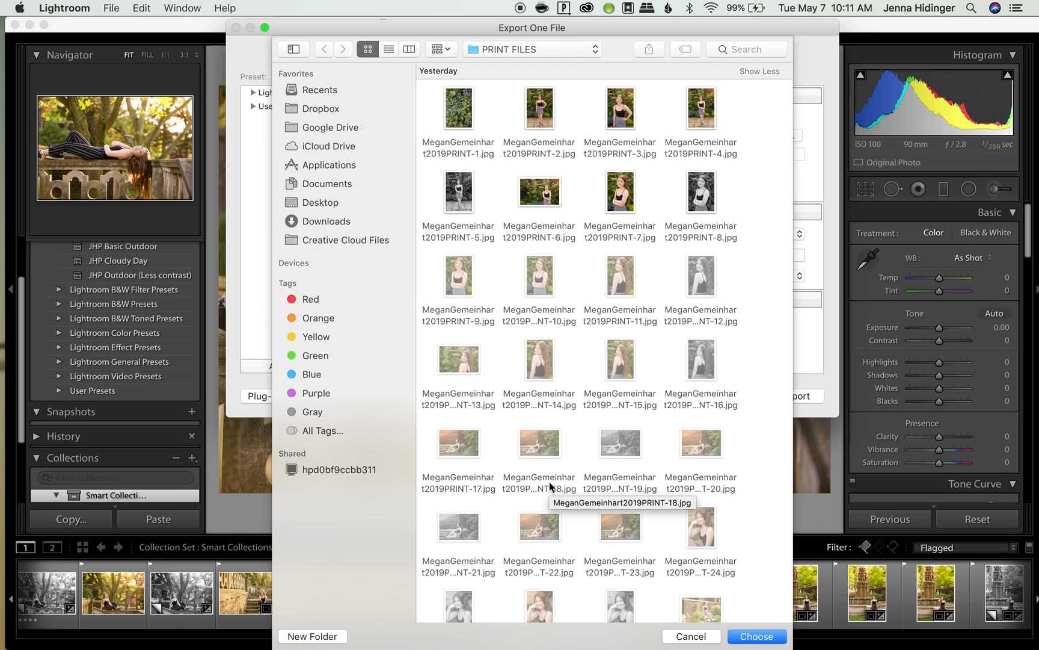
click(697, 640)
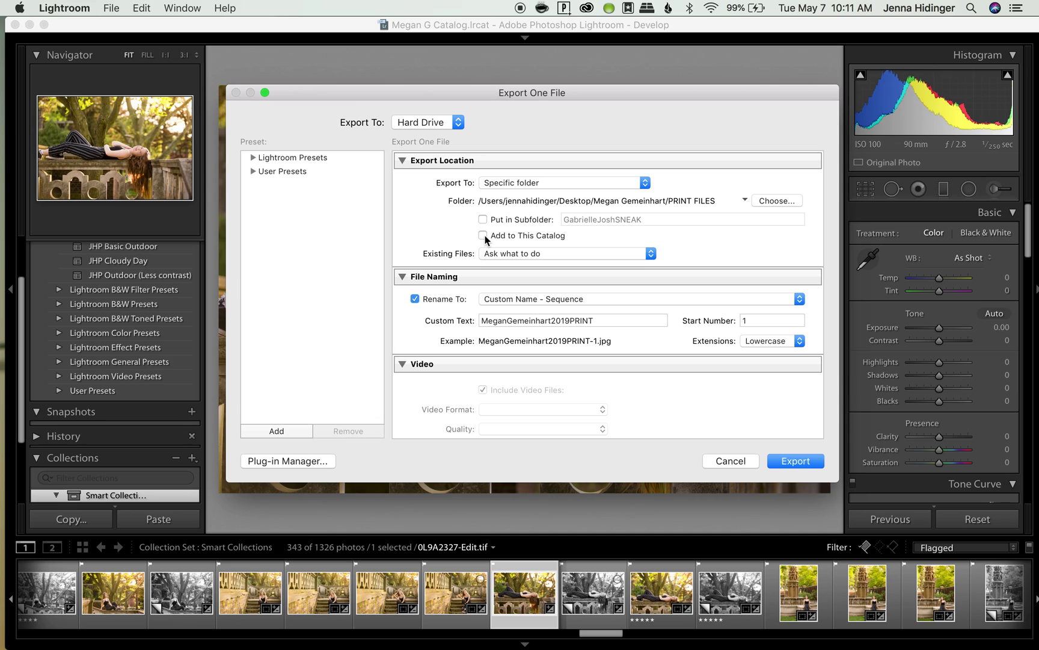
click(492, 256)
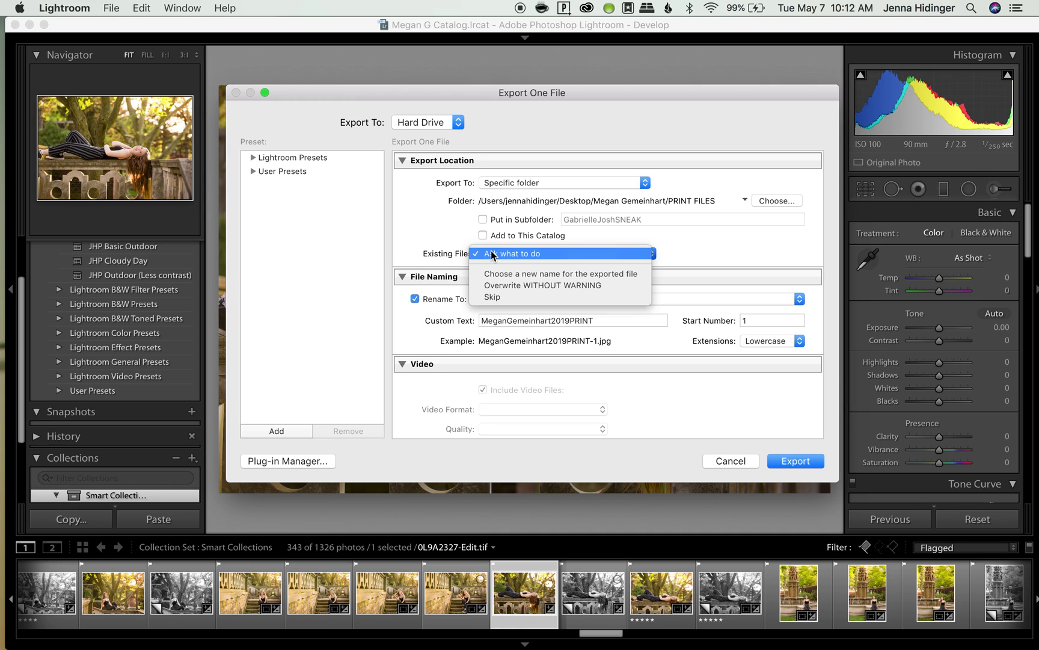
click(491, 255)
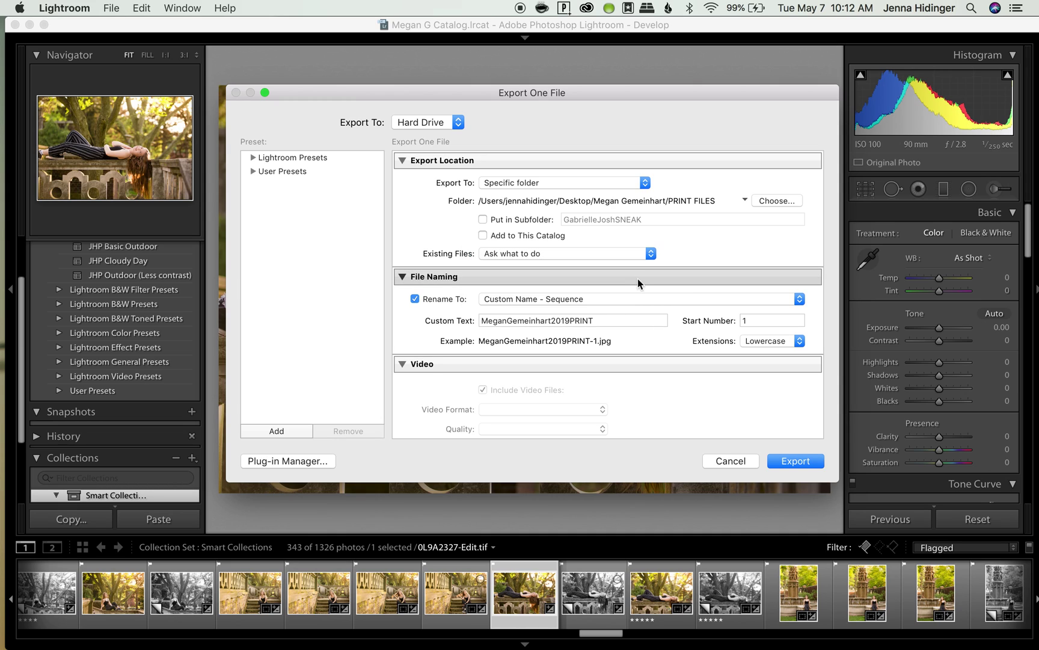
scroll(719, 219, down, 1)
scroll(719, 219, up, 1)
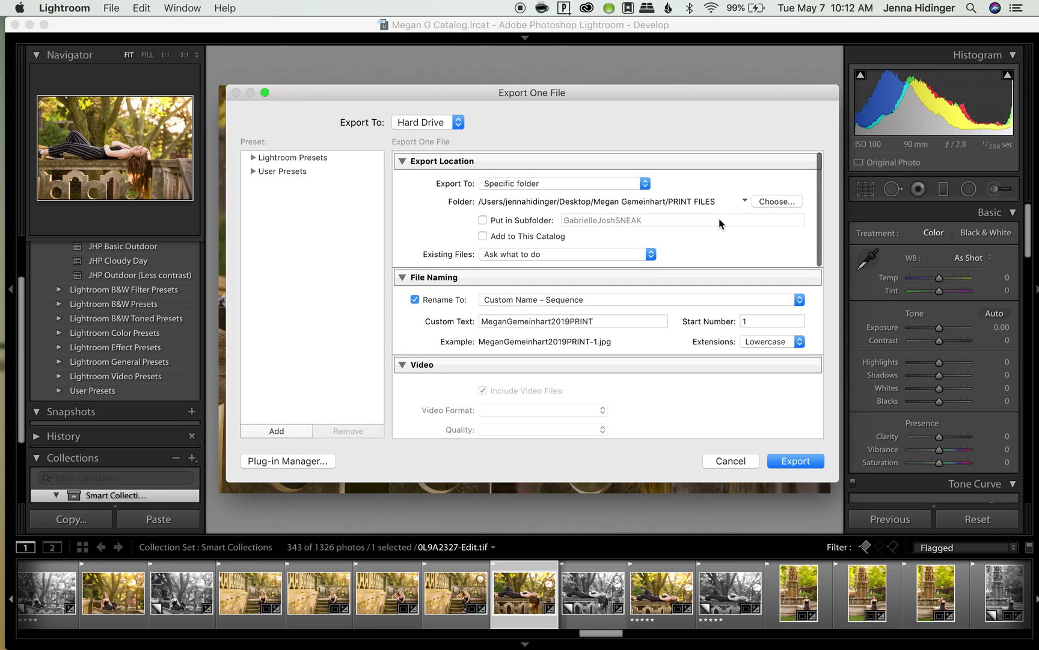
scroll(633, 248, down, 1)
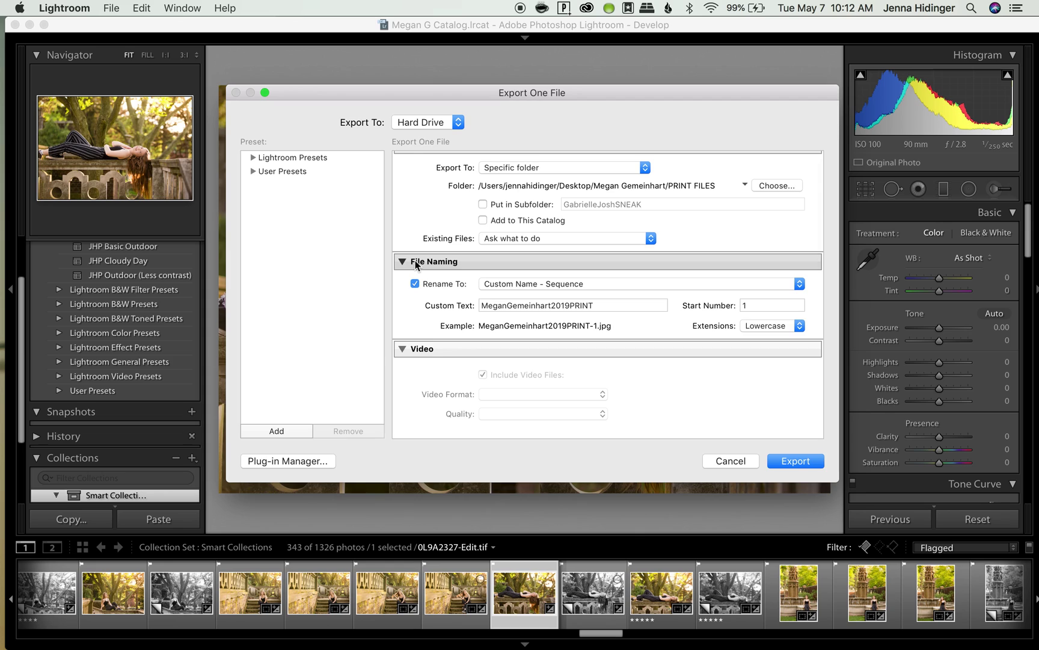
scroll(417, 264, up, 1)
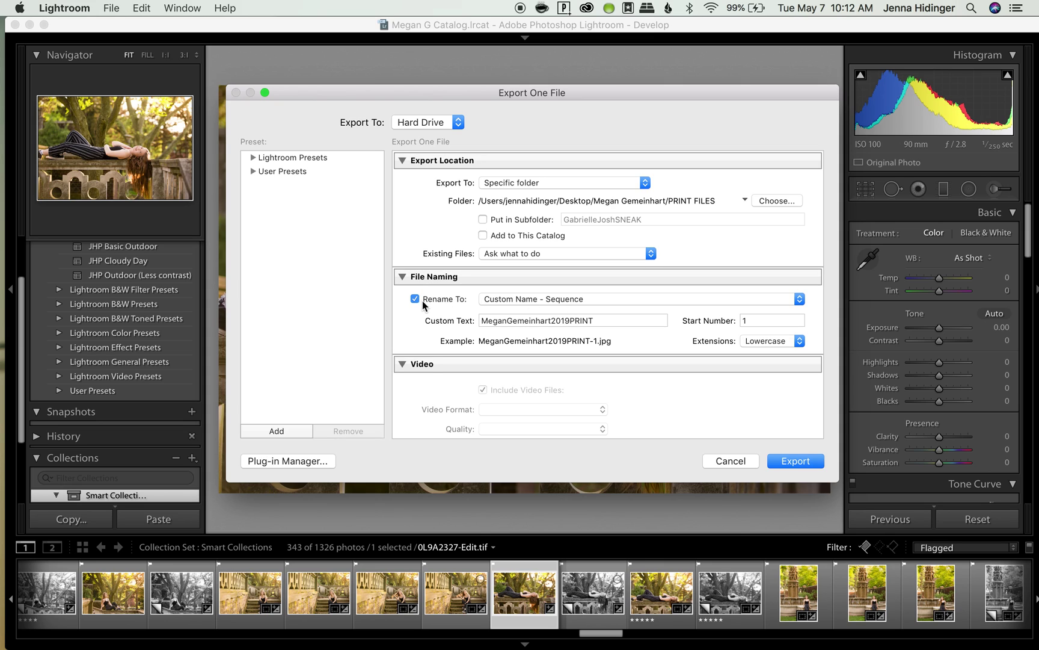
Step: Keep renaming on with the Custom Name - Sequence file naming template
click(415, 299)
click(414, 299)
click(548, 300)
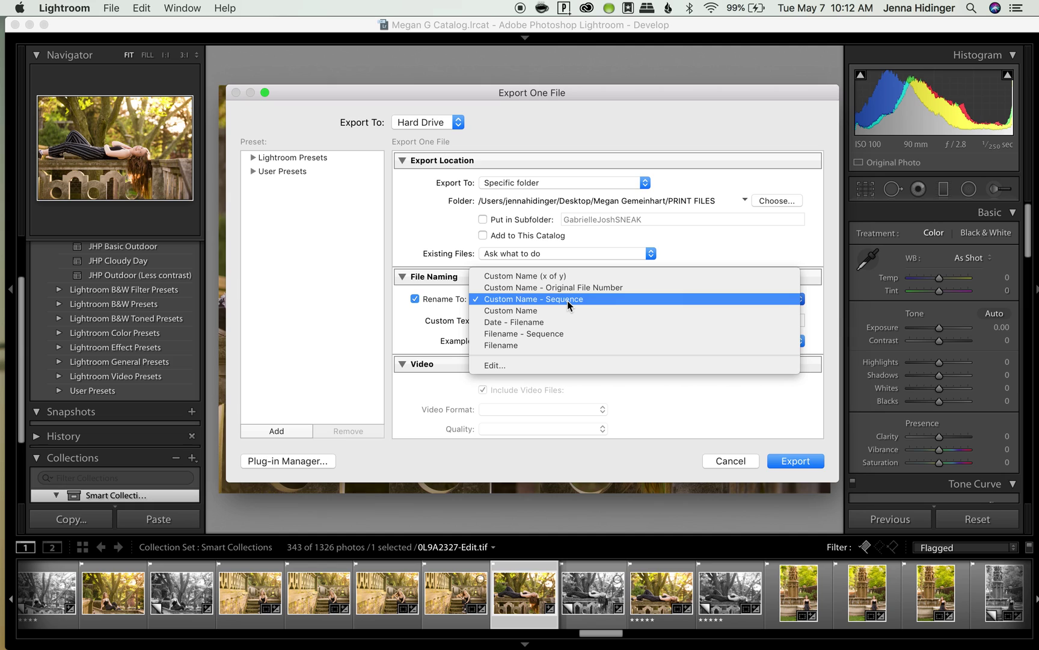
click(567, 300)
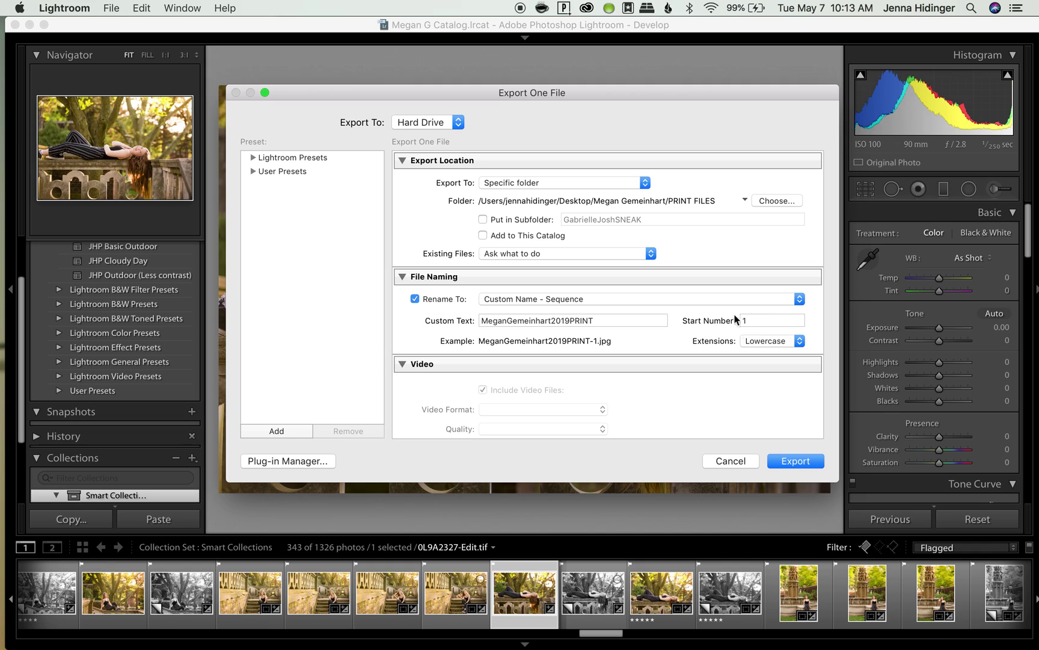
Step: Set the sequence Start Number to 1
click(739, 323)
text(1)
drag(759, 322, 738, 322)
scroll(654, 309, down, 1)
scroll(654, 309, down, 1)
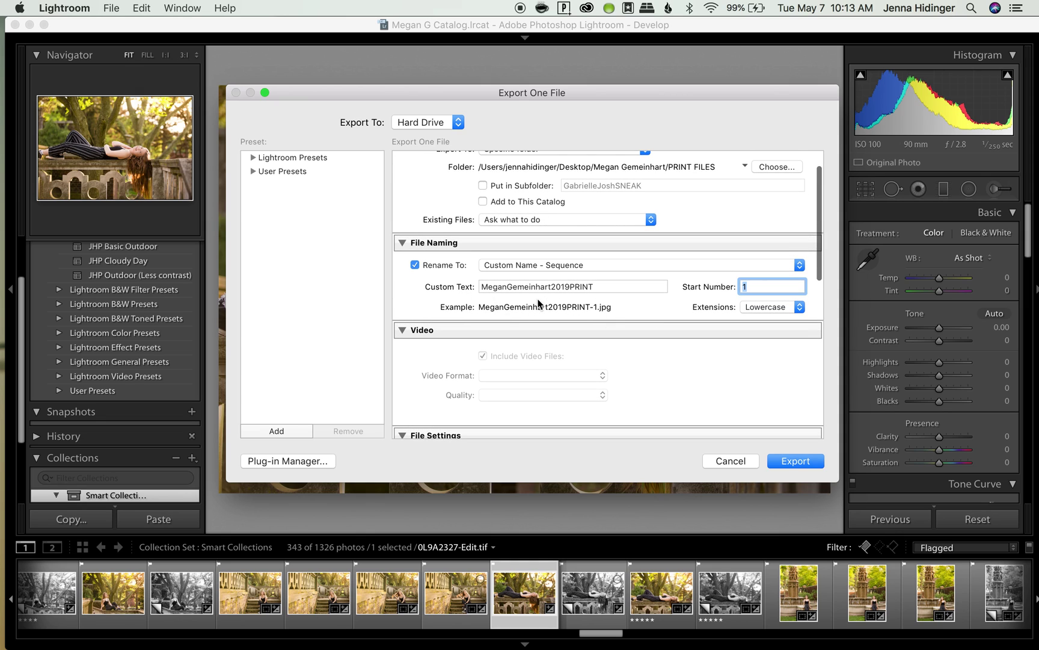
scroll(538, 303, down, 3)
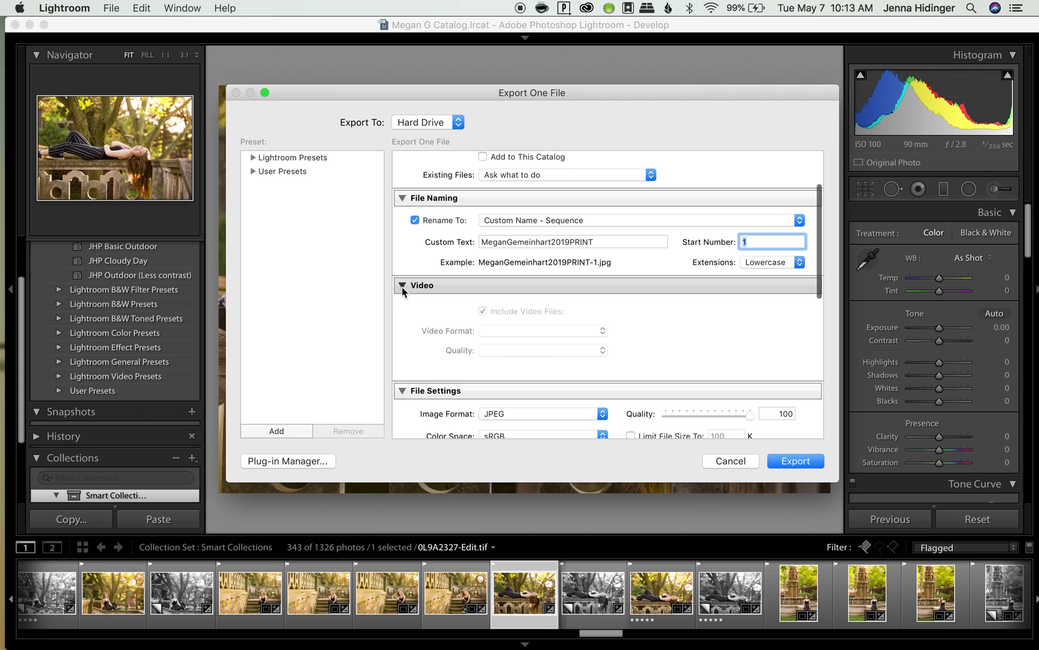
scroll(402, 287, down, 8)
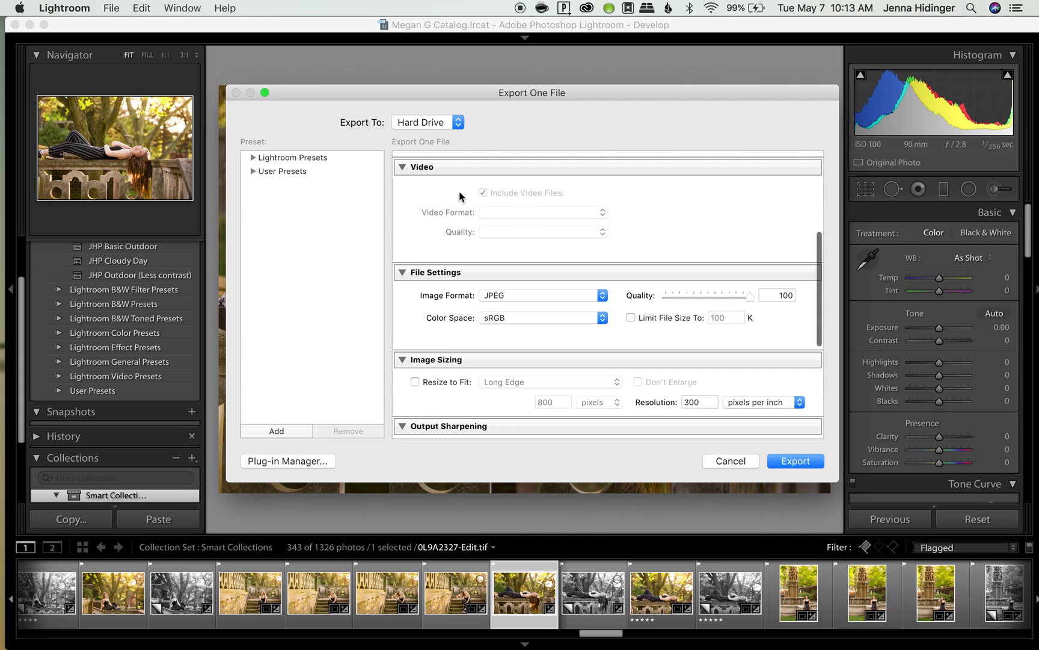
scroll(460, 191, down, 3)
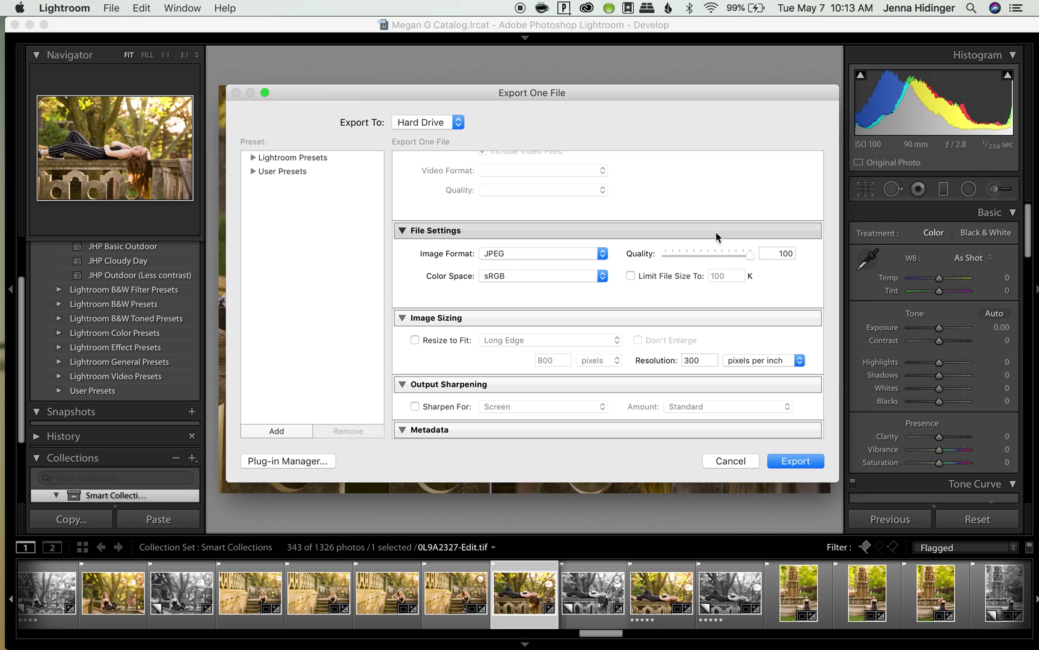
click(544, 256)
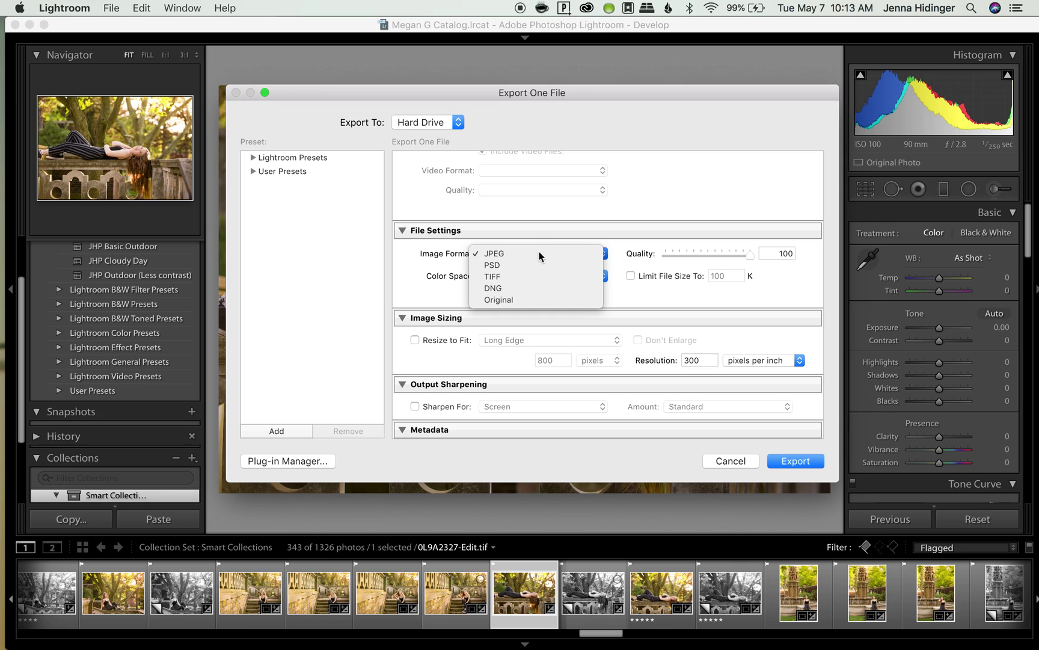
click(538, 253)
click(544, 278)
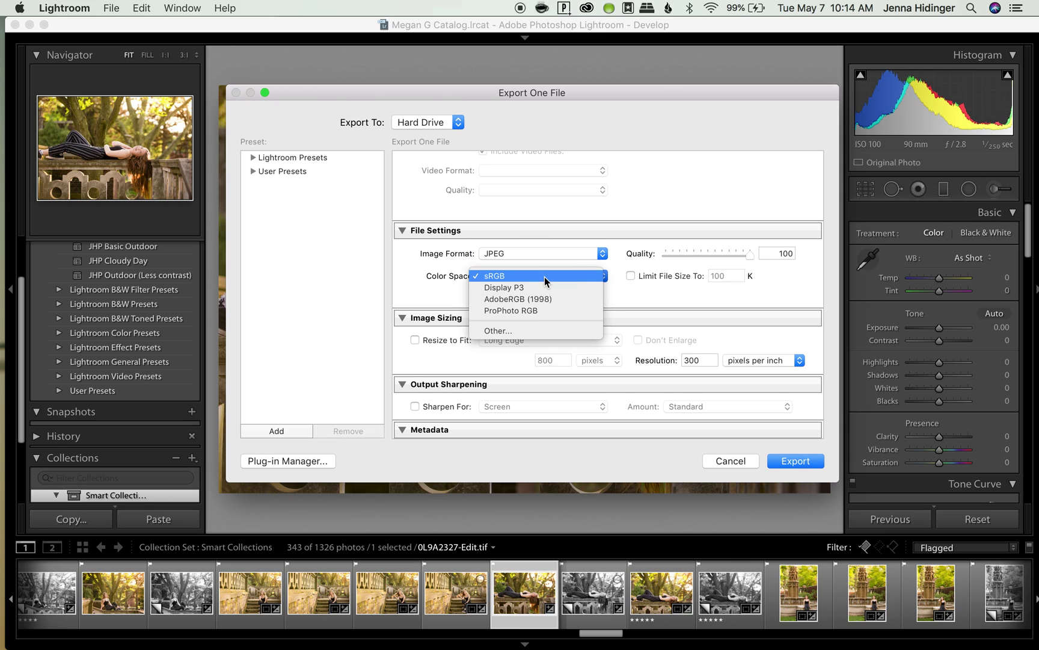
click(544, 277)
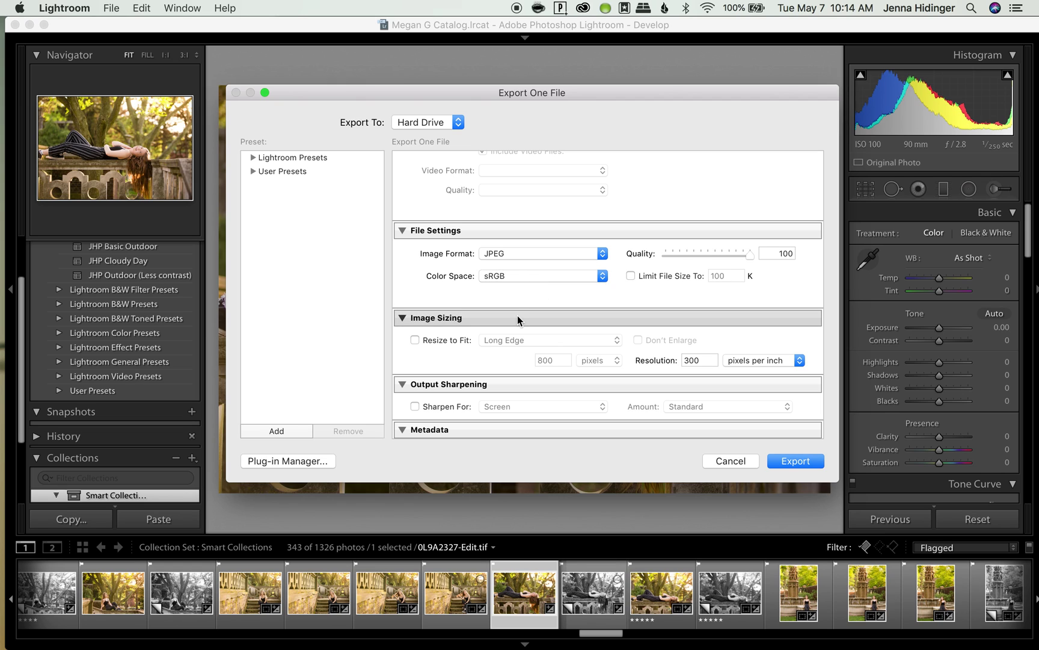
scroll(517, 315, down, 2)
scroll(633, 316, down, 2)
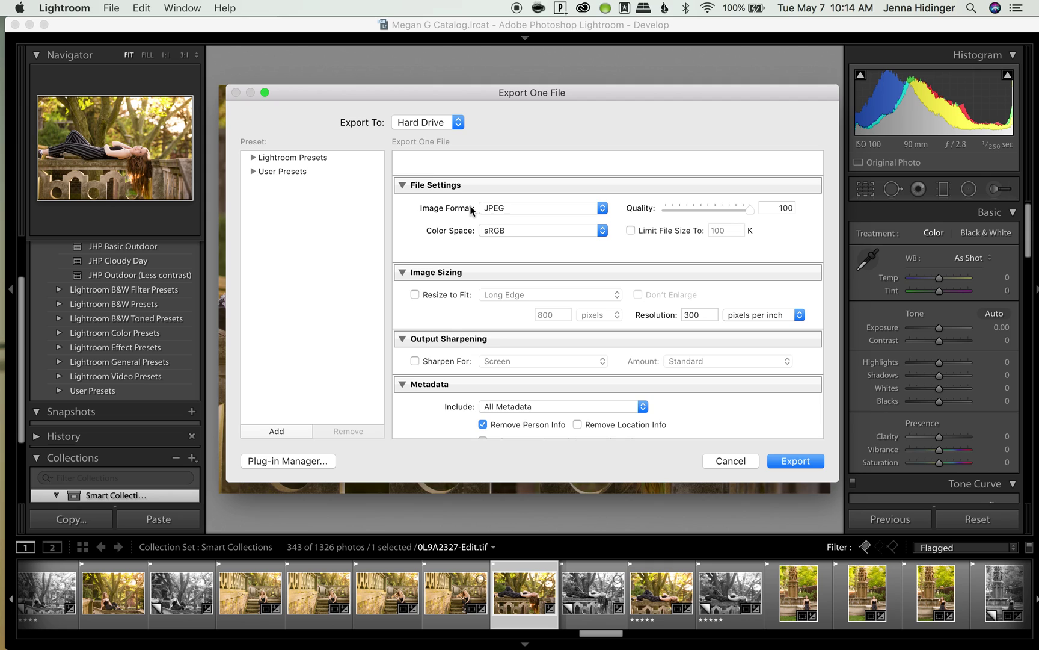
scroll(419, 277, down, 3)
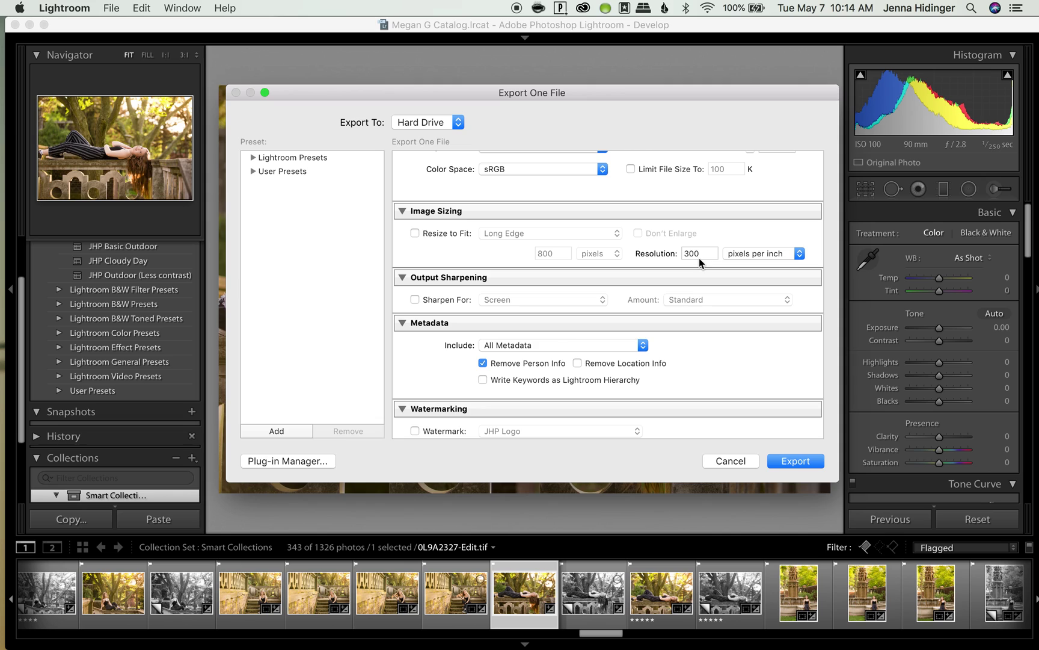
Step: Set the Long Edge size to 7 in, leaving Resize to Fit unchecked
click(414, 234)
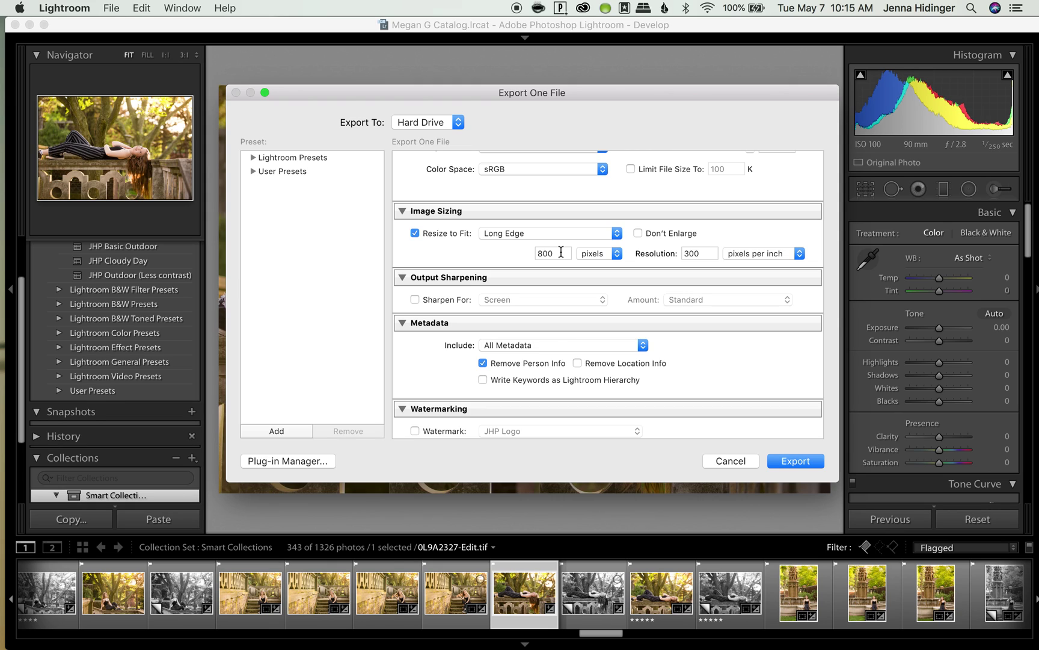
click(595, 254)
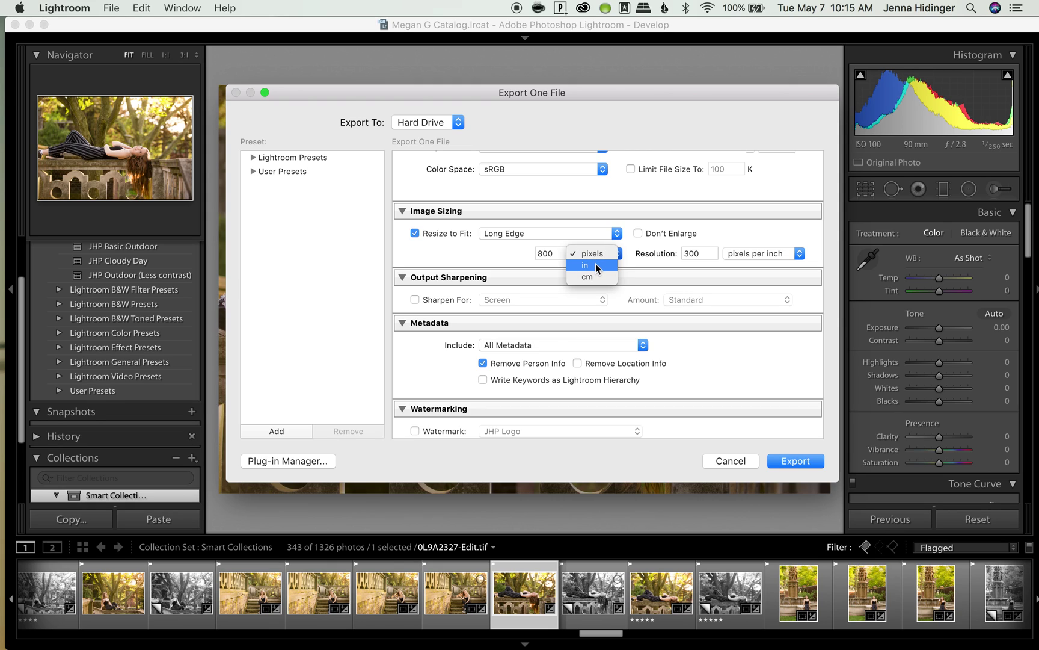
click(594, 264)
click(544, 253)
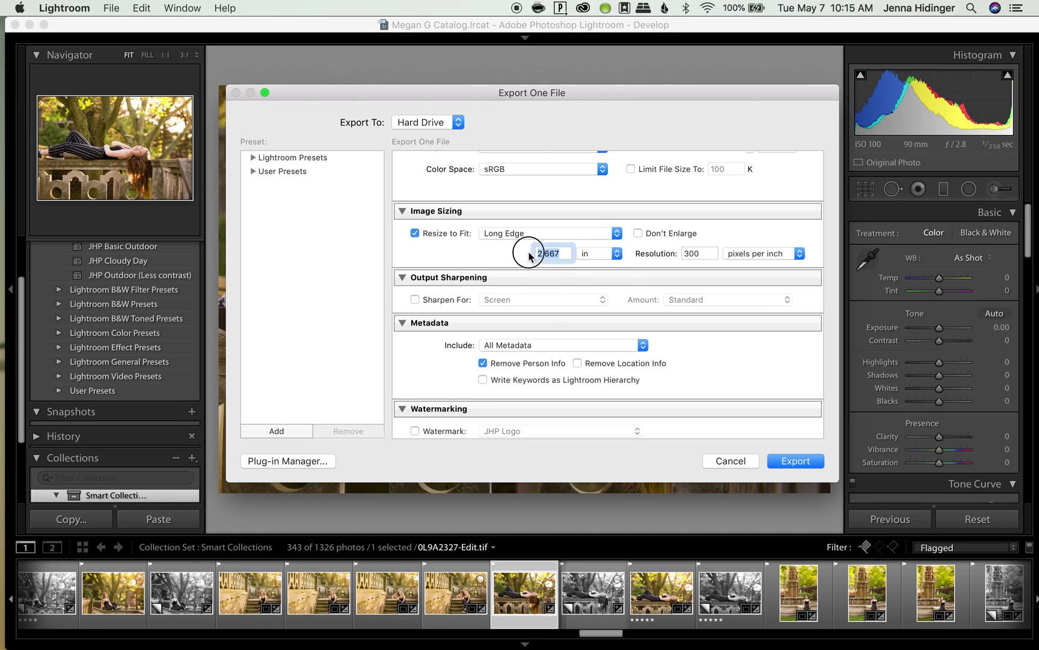
text(7)
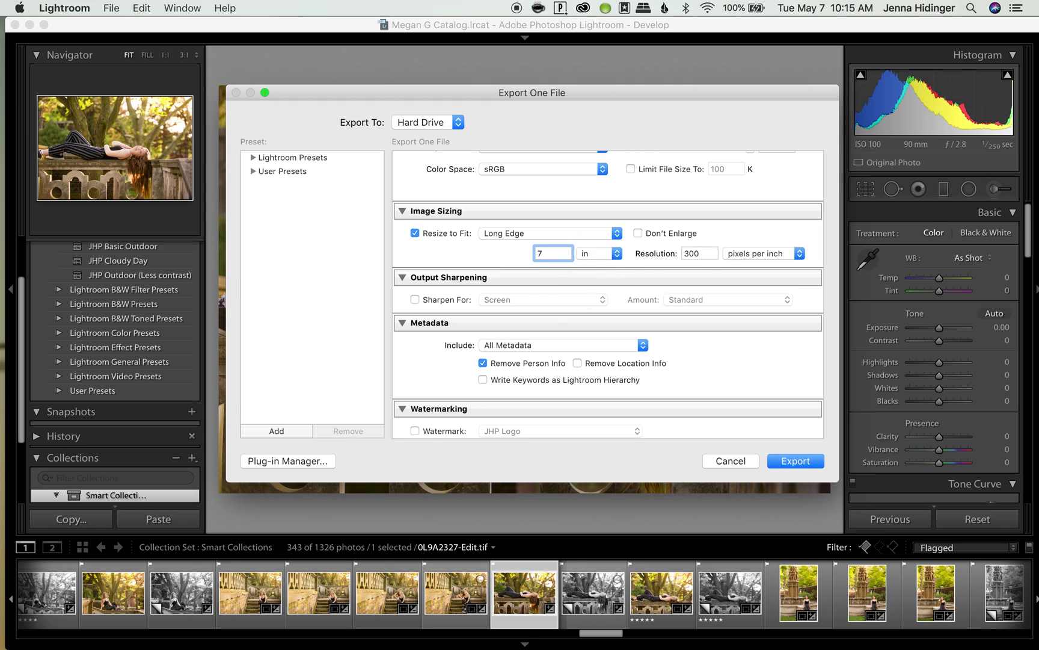
key(Tab)
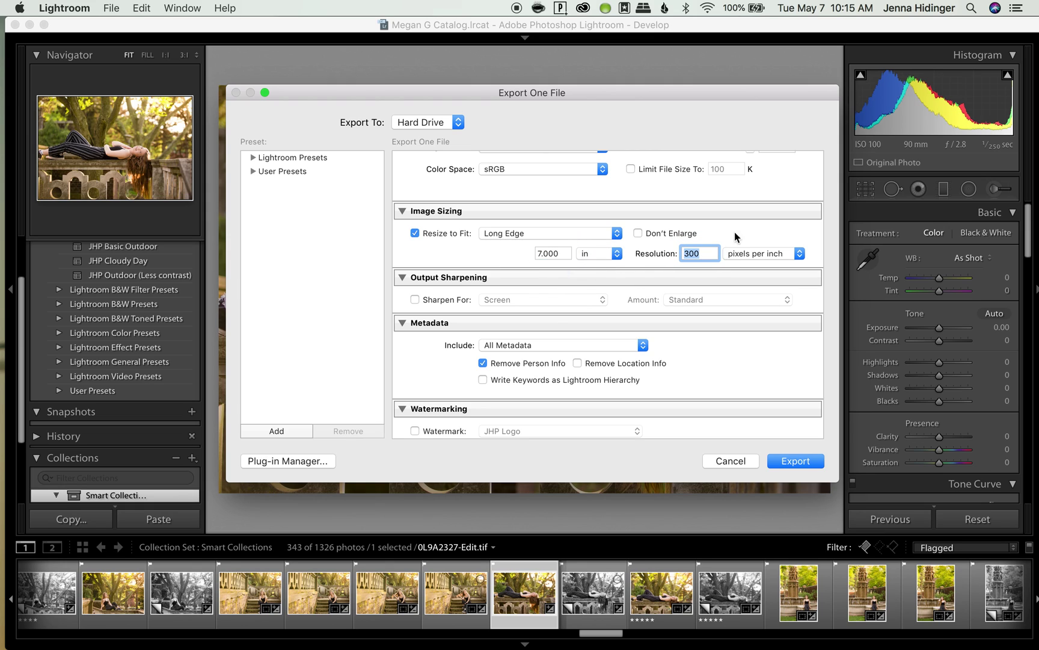
click(416, 232)
scroll(525, 238, down, 3)
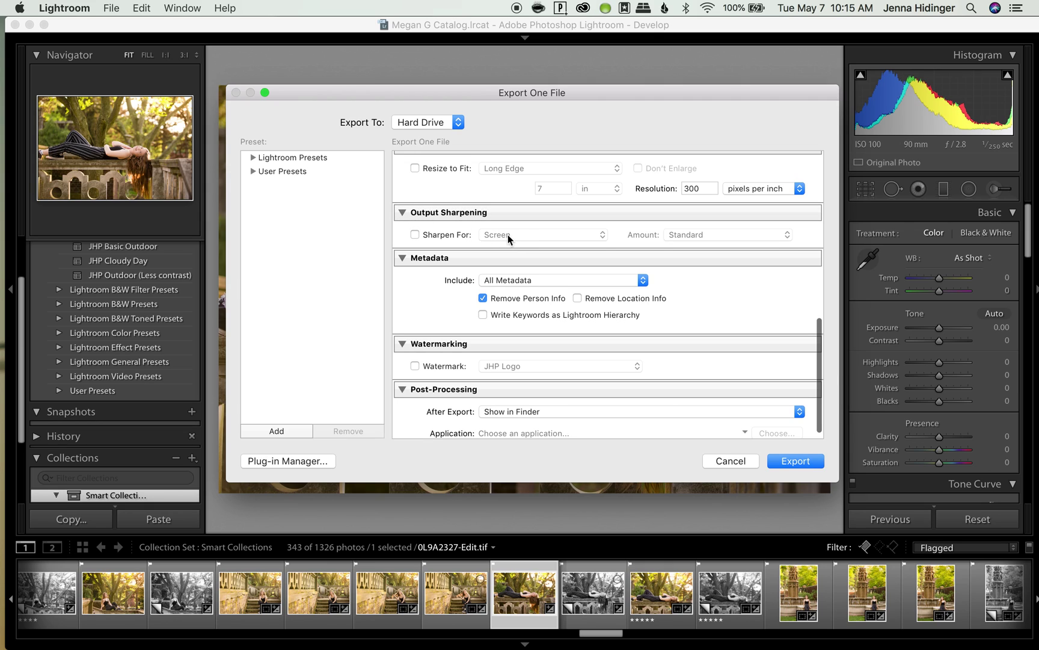
click(436, 236)
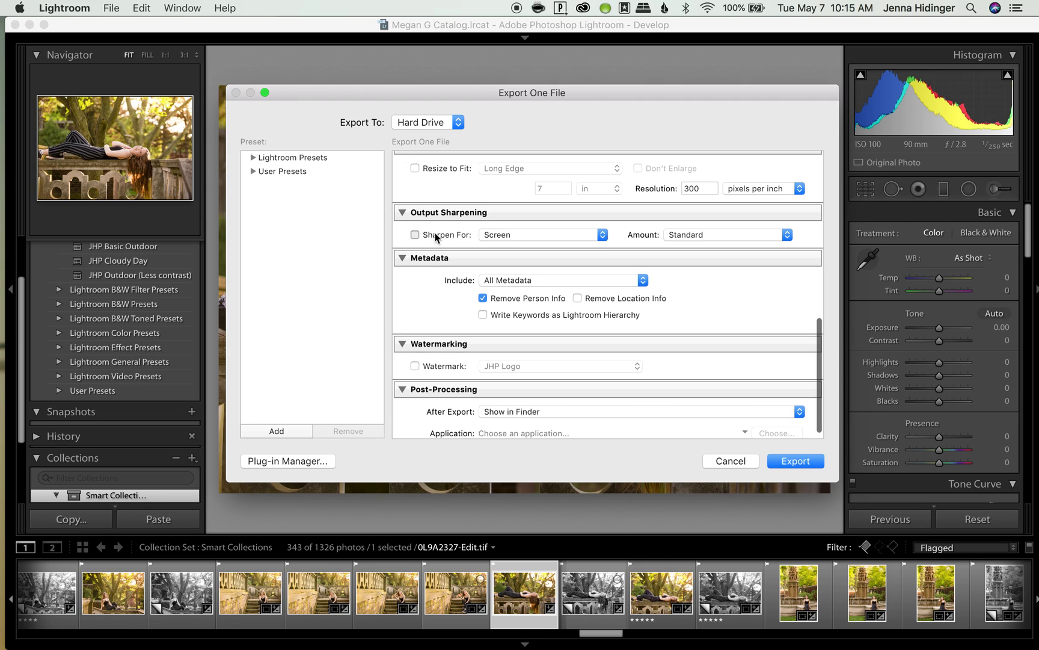
click(499, 234)
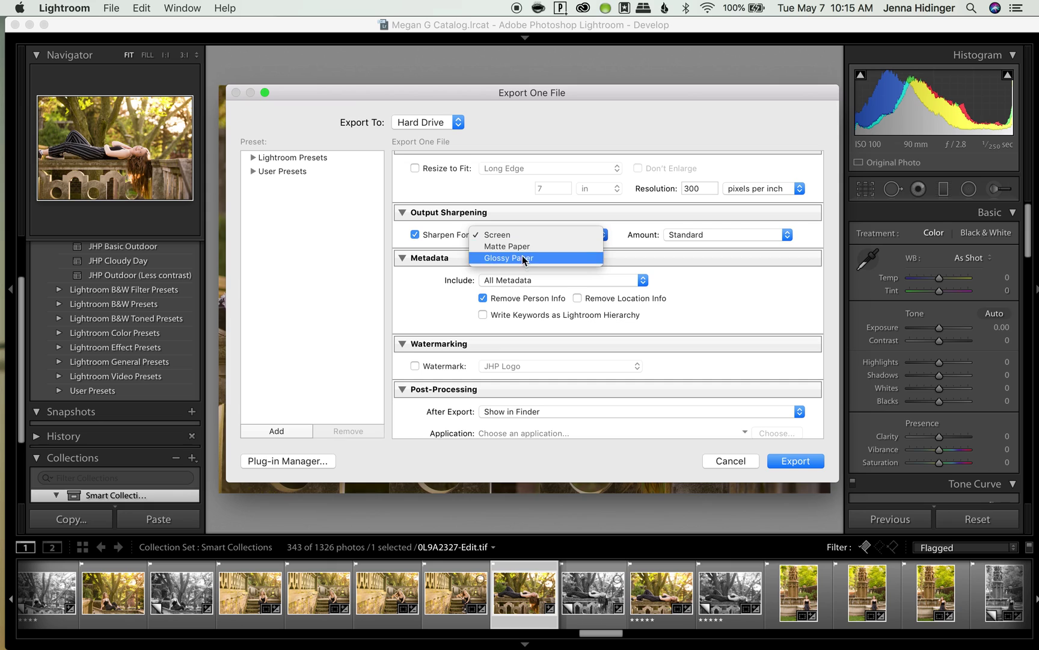
click(681, 225)
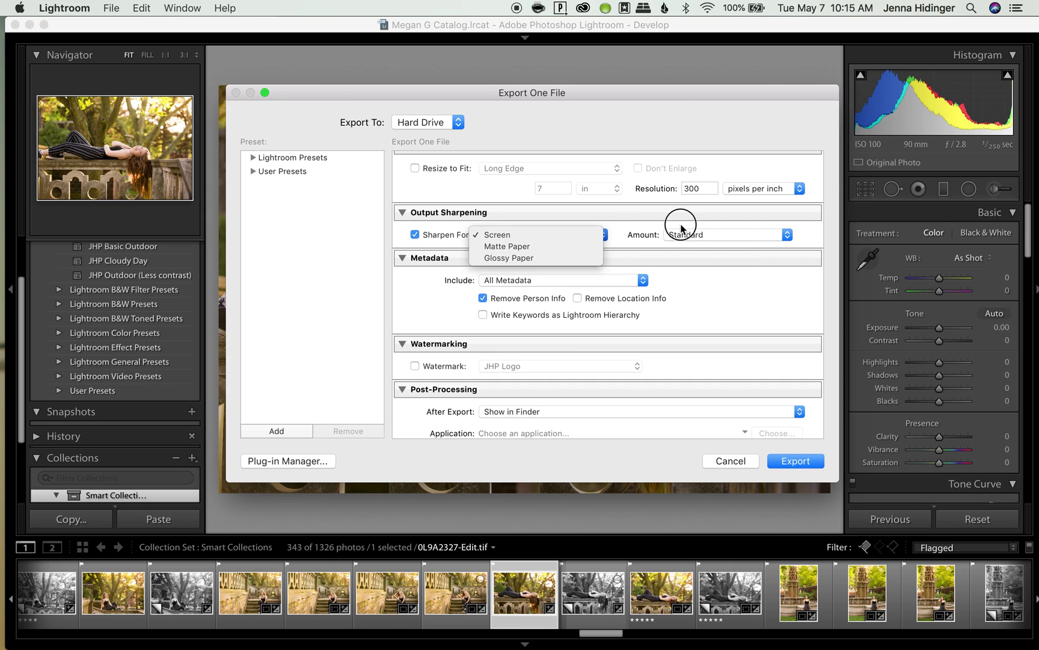
click(682, 231)
click(610, 221)
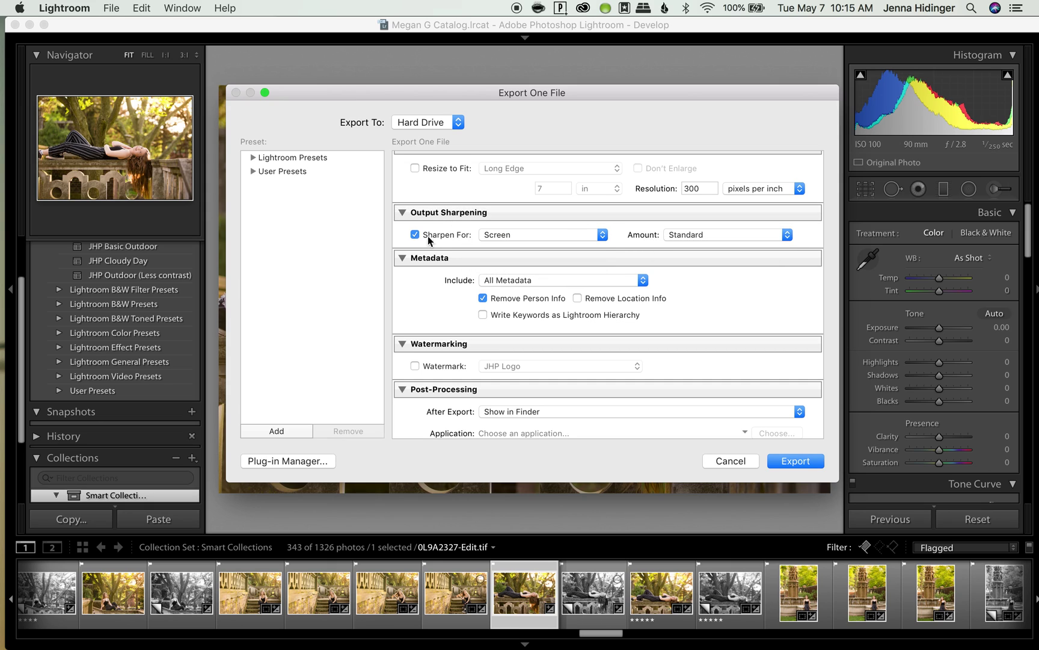
click(415, 235)
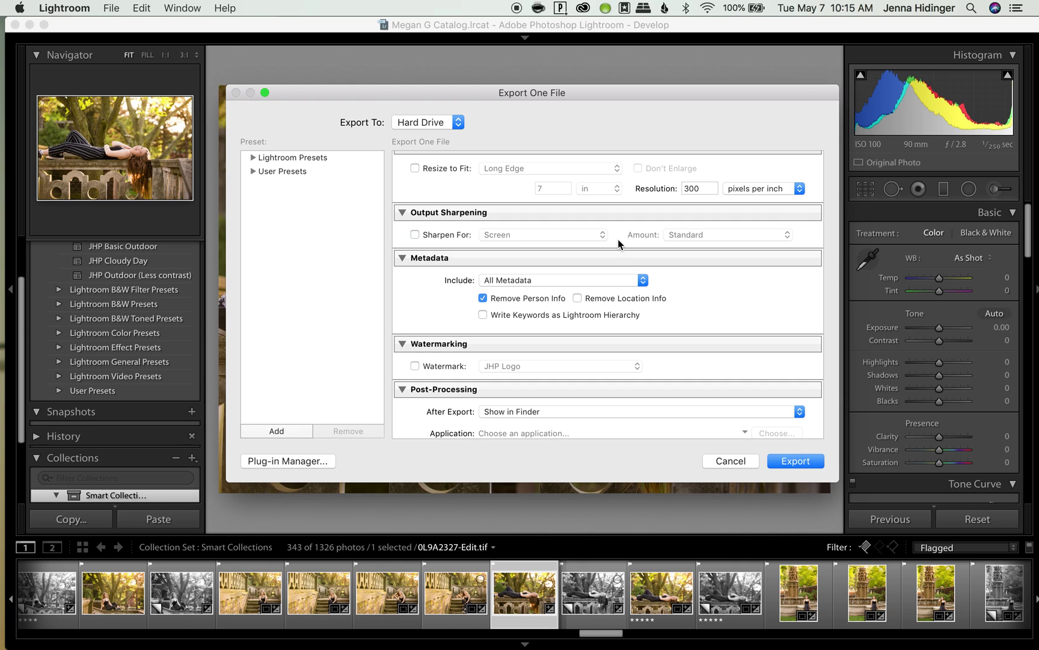
scroll(618, 239, down, 2)
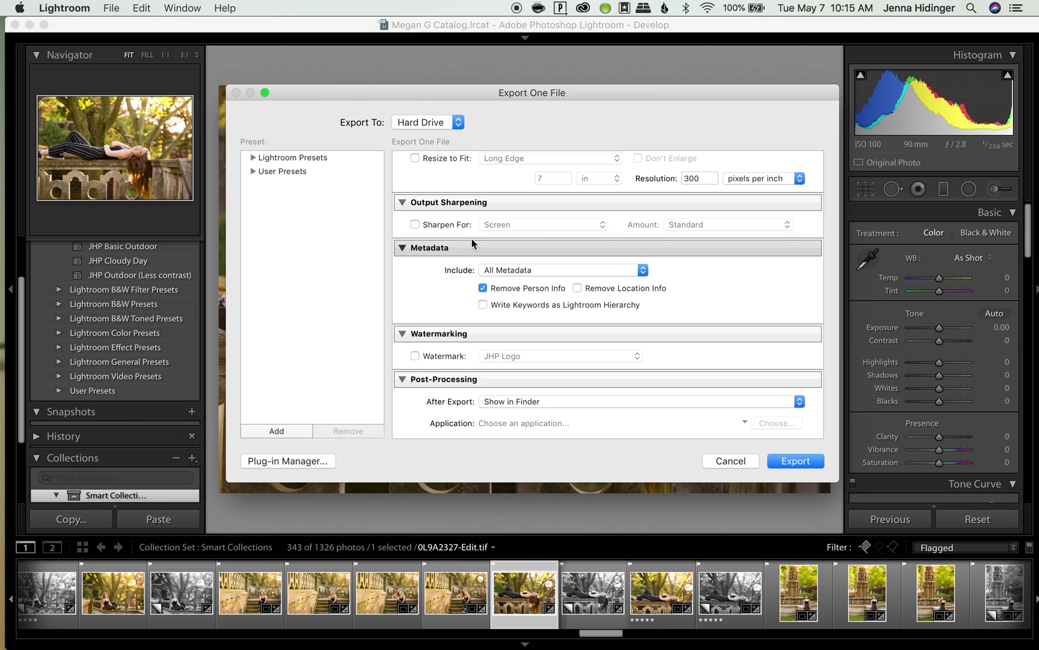
scroll(554, 282, down, 2)
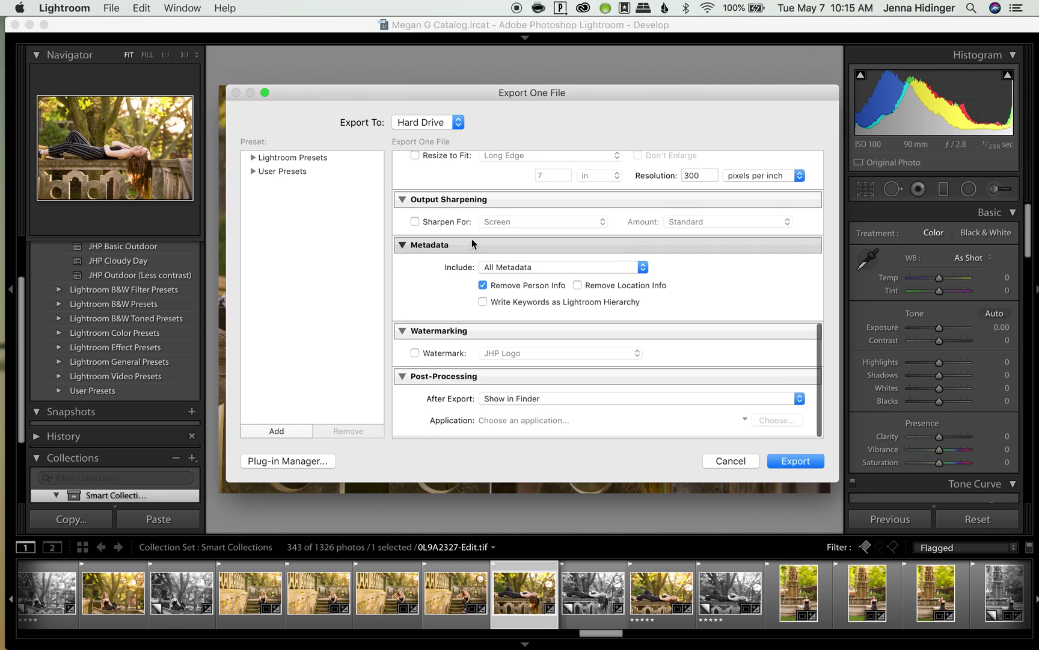
click(498, 273)
click(498, 273)
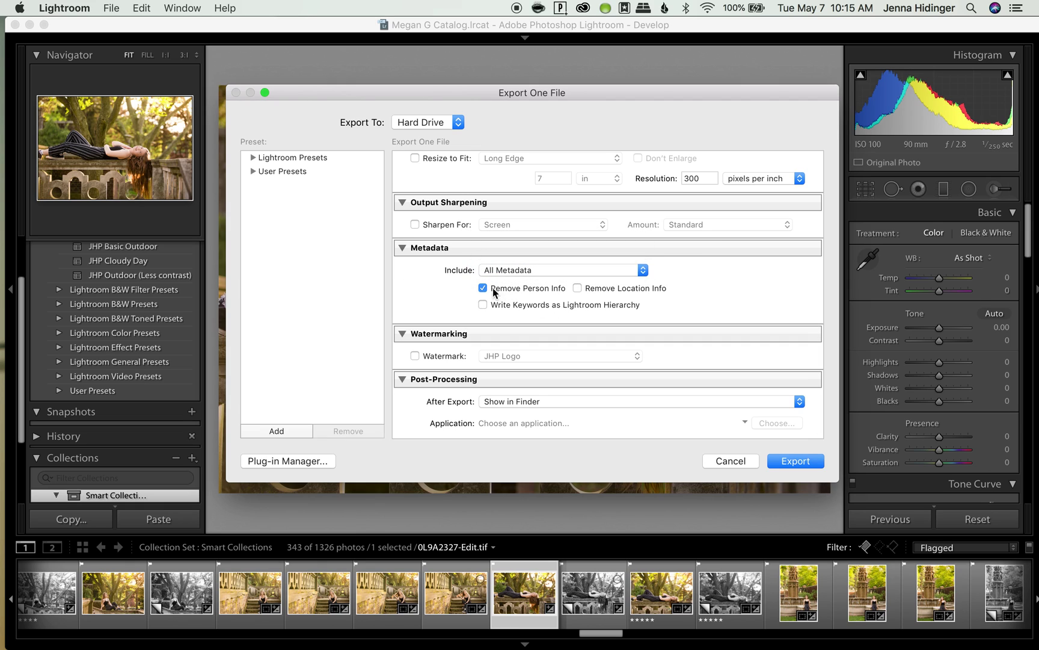
scroll(460, 293, down, 2)
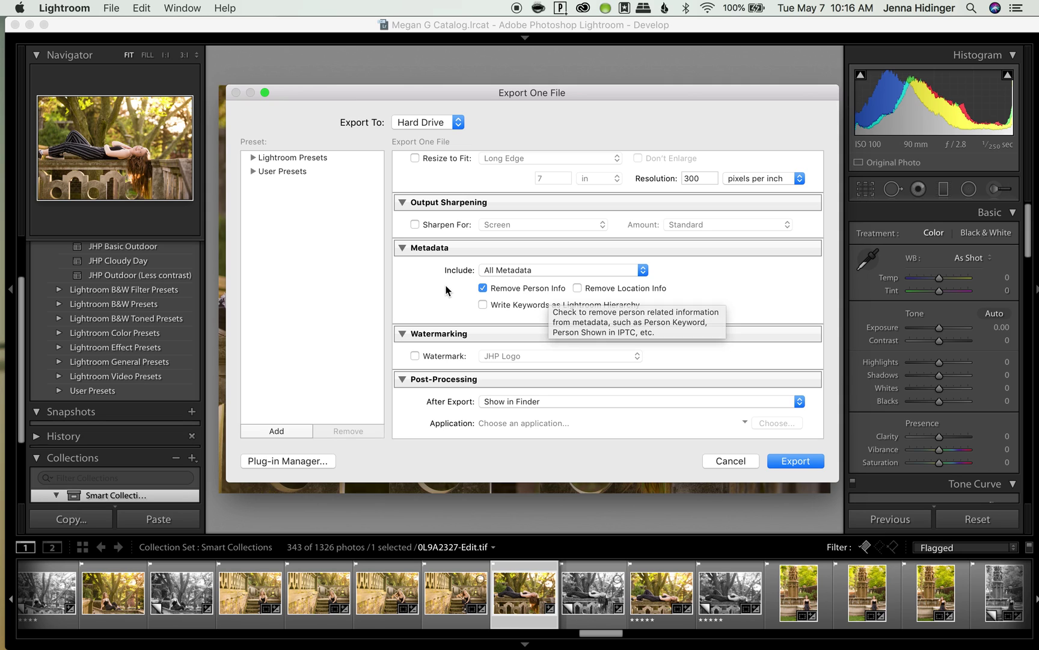
scroll(446, 292, down, 1)
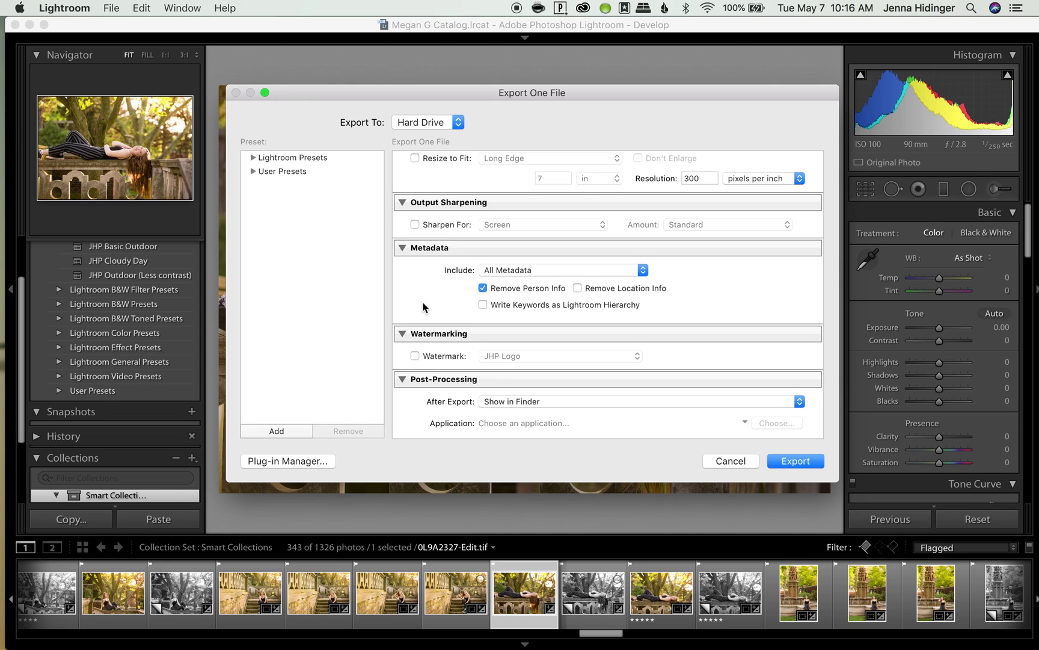
scroll(423, 306, down, 1)
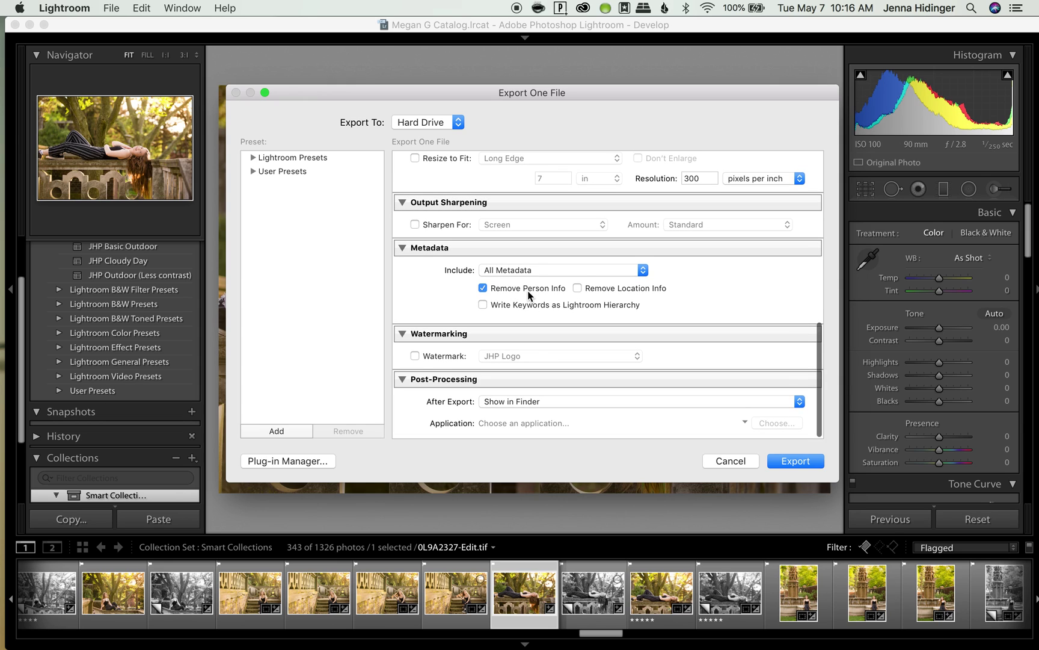
scroll(528, 295, down, 1)
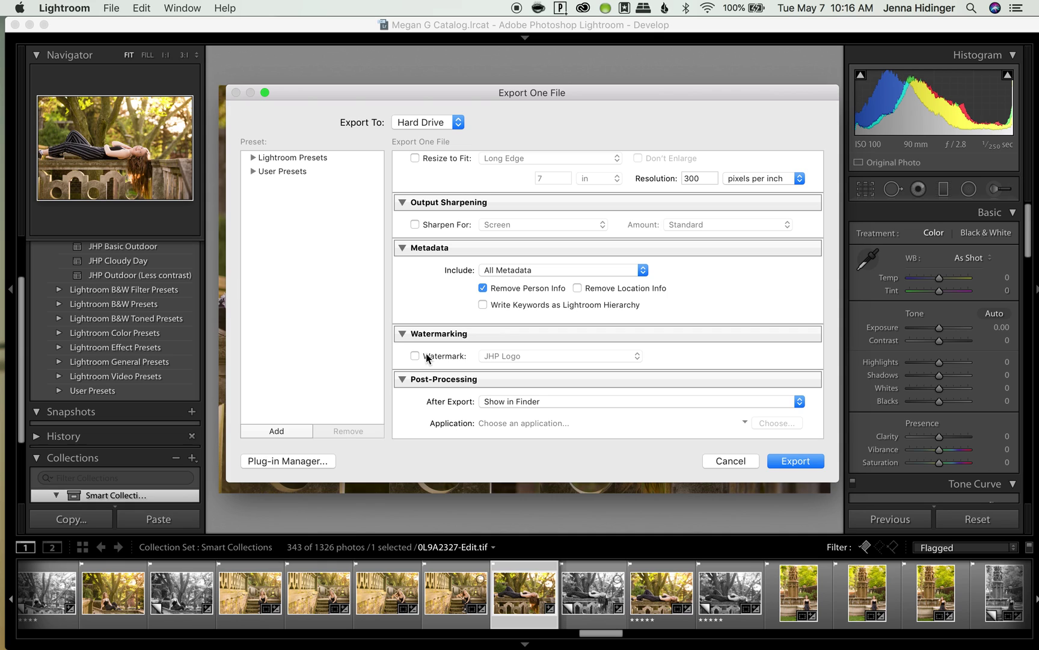
Step: Try the JHP Logo watermark, then leave watermarking switched off
click(426, 358)
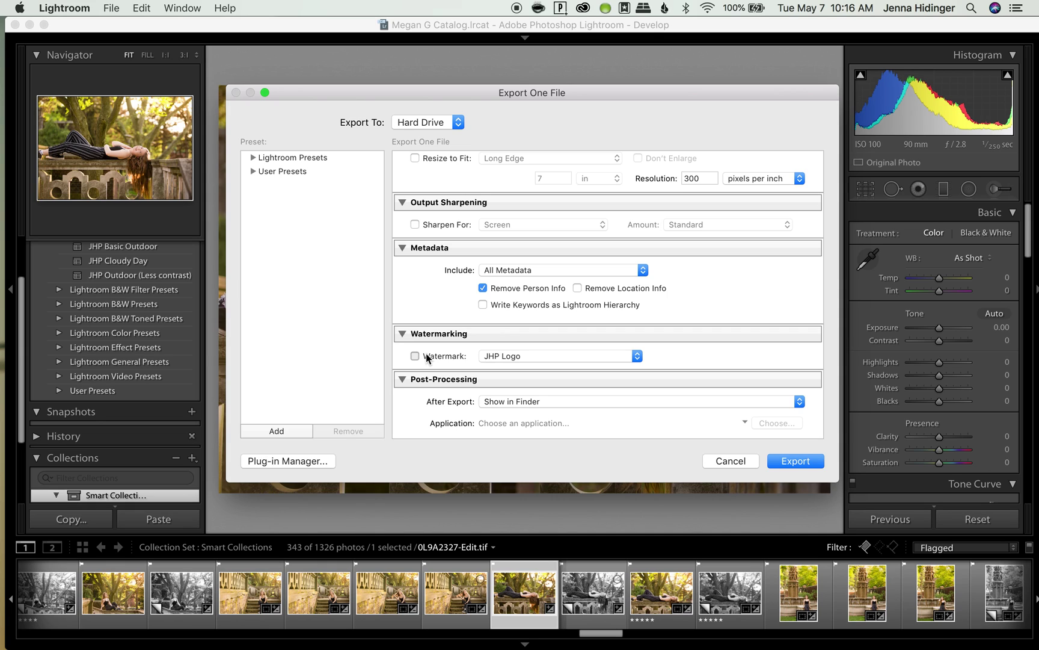
click(509, 356)
click(509, 355)
click(509, 355)
click(509, 356)
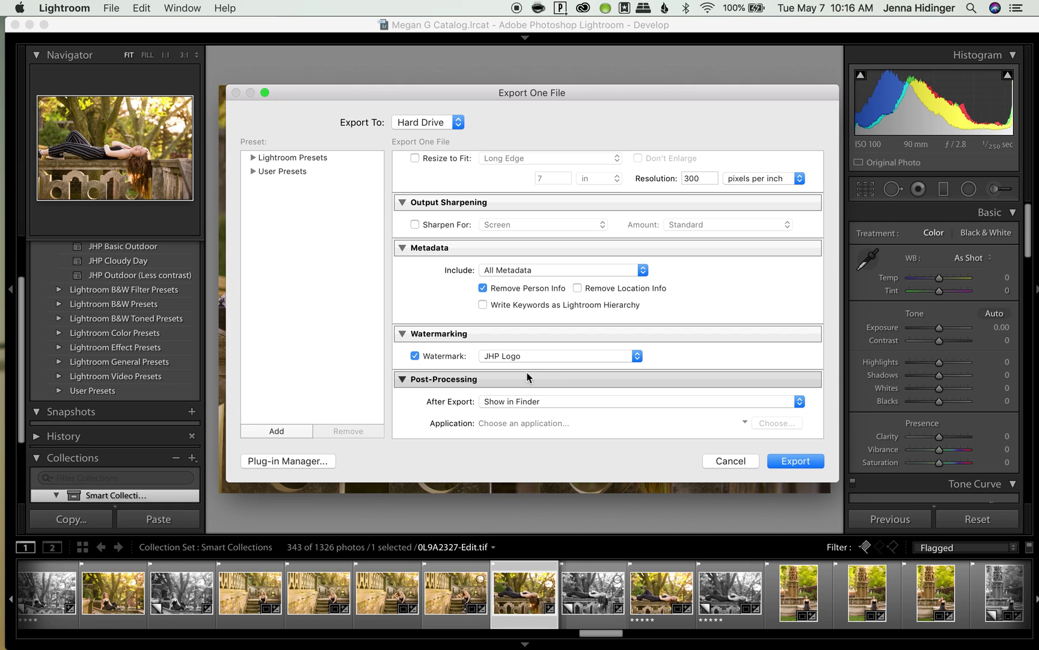
click(510, 354)
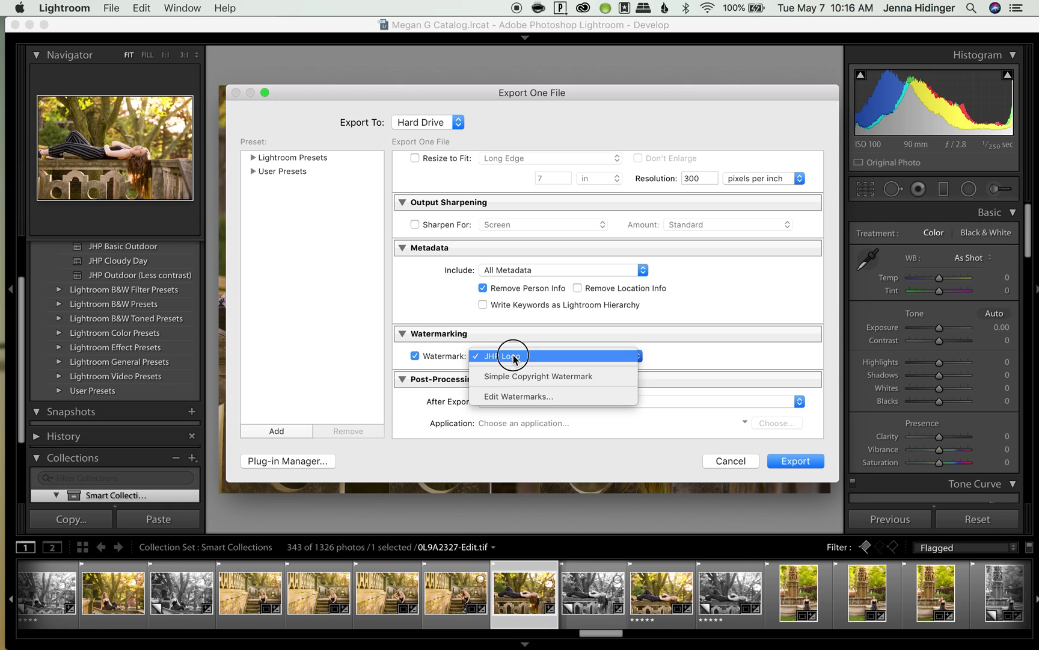
click(514, 355)
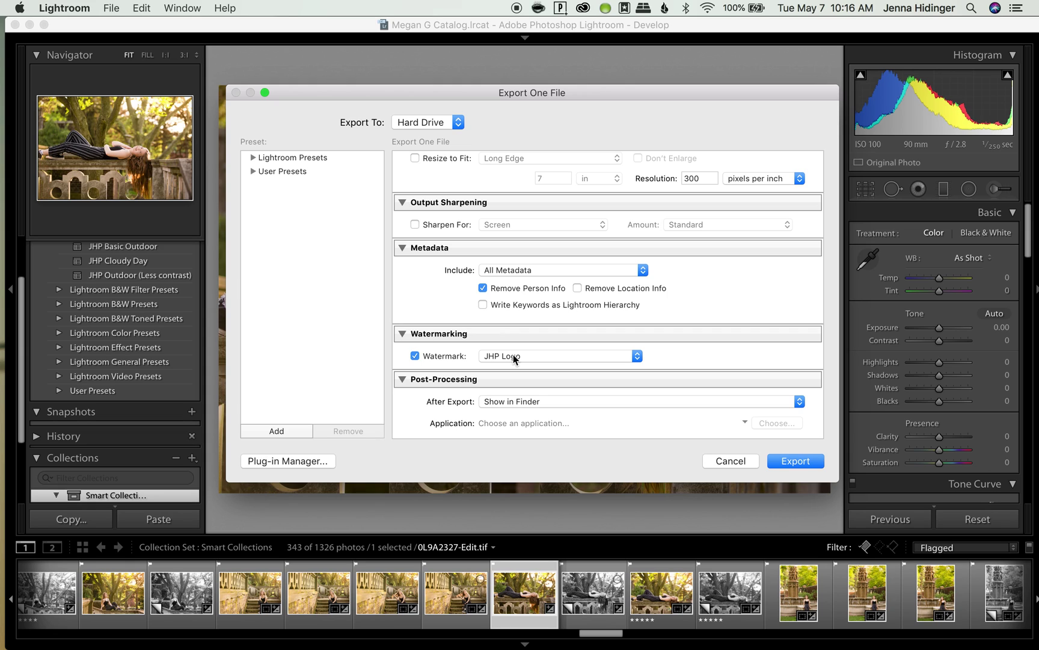
click(415, 357)
Step: Review the After Export choices, keeping Show in Finder
scroll(520, 374, down, 1)
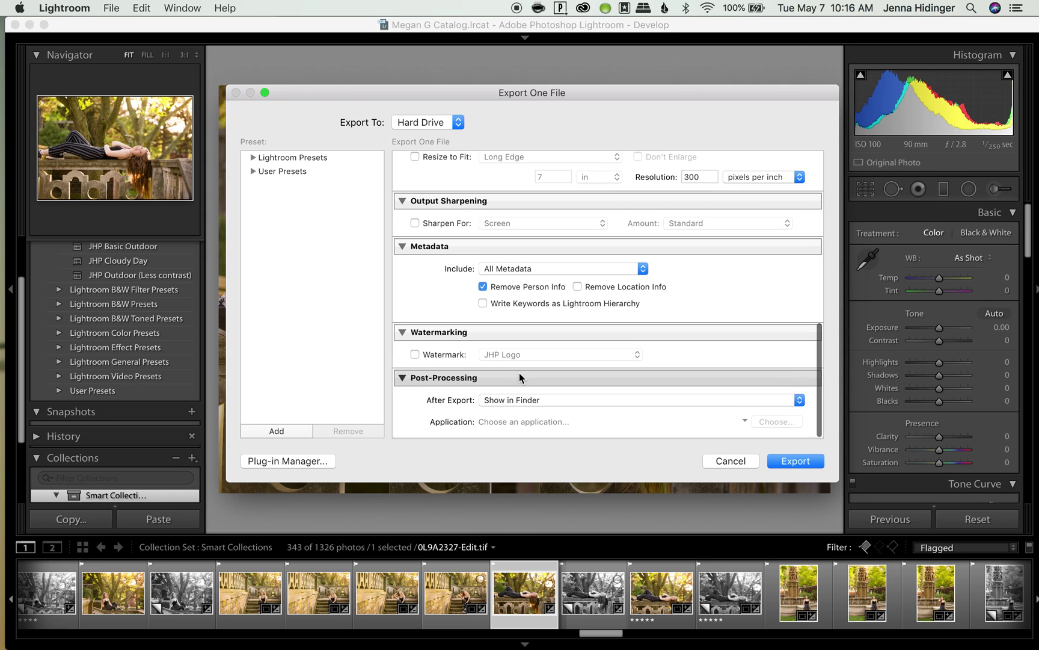
scroll(520, 373, up, 1)
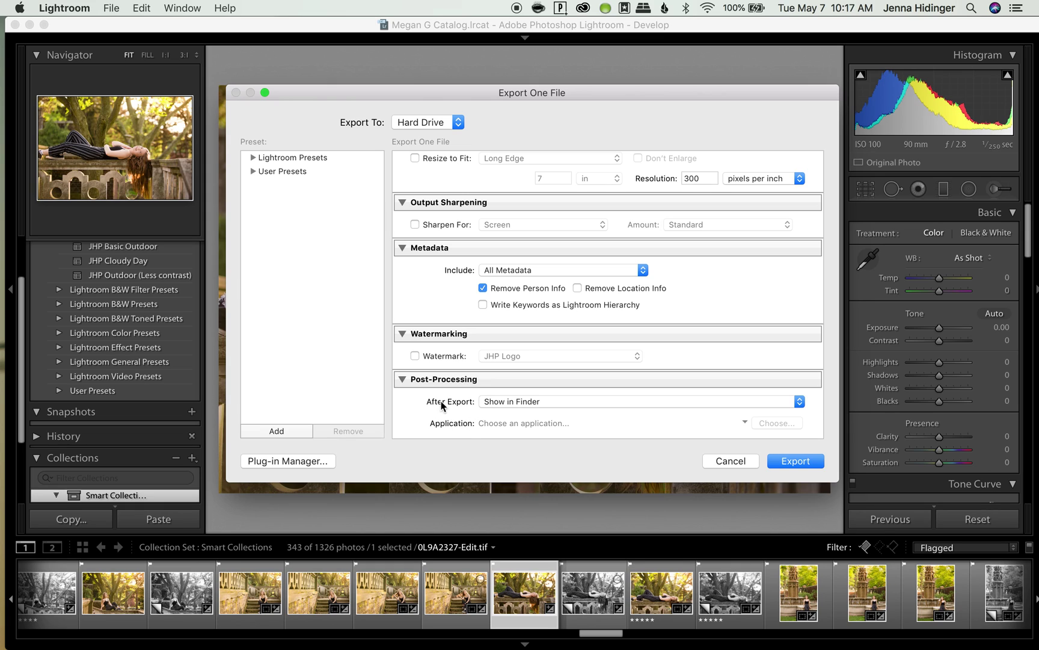
click(519, 401)
click(408, 402)
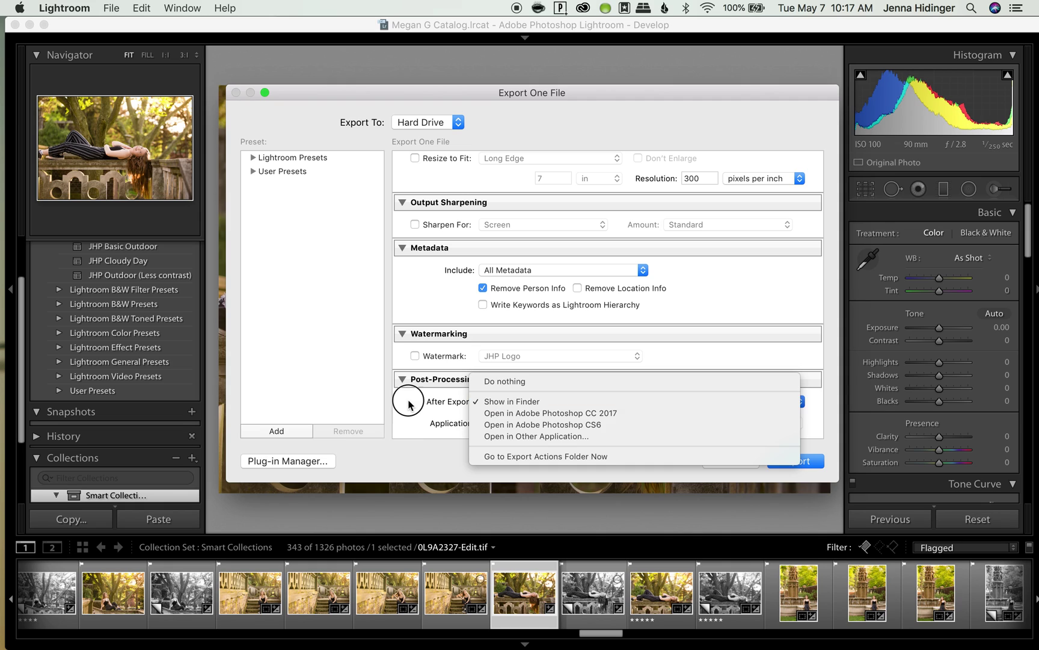
click(556, 402)
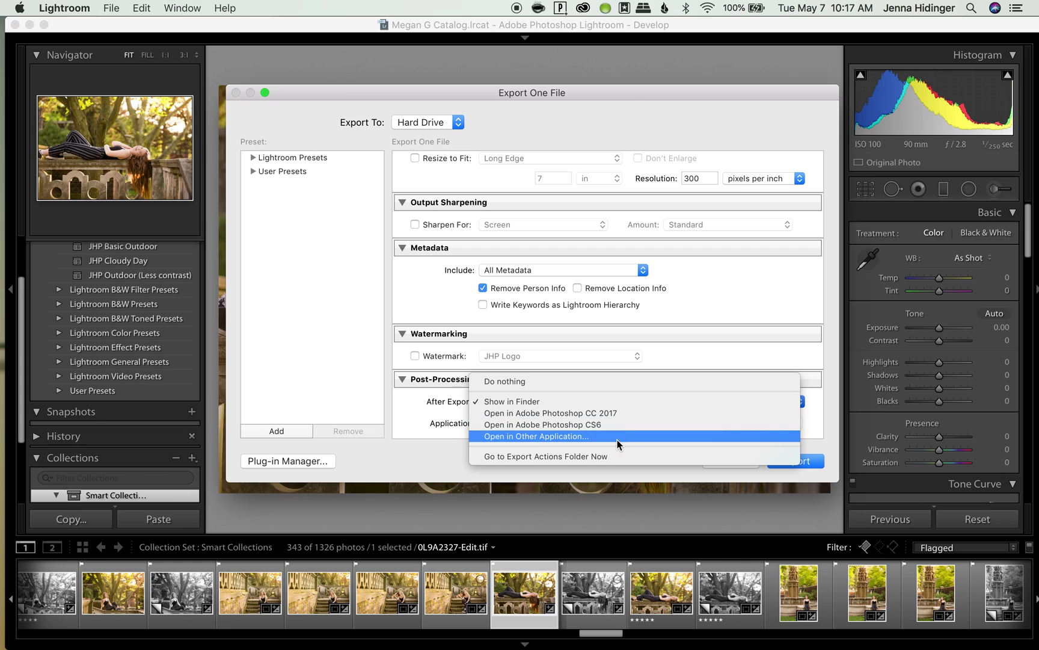
click(570, 401)
scroll(539, 411, down, 2)
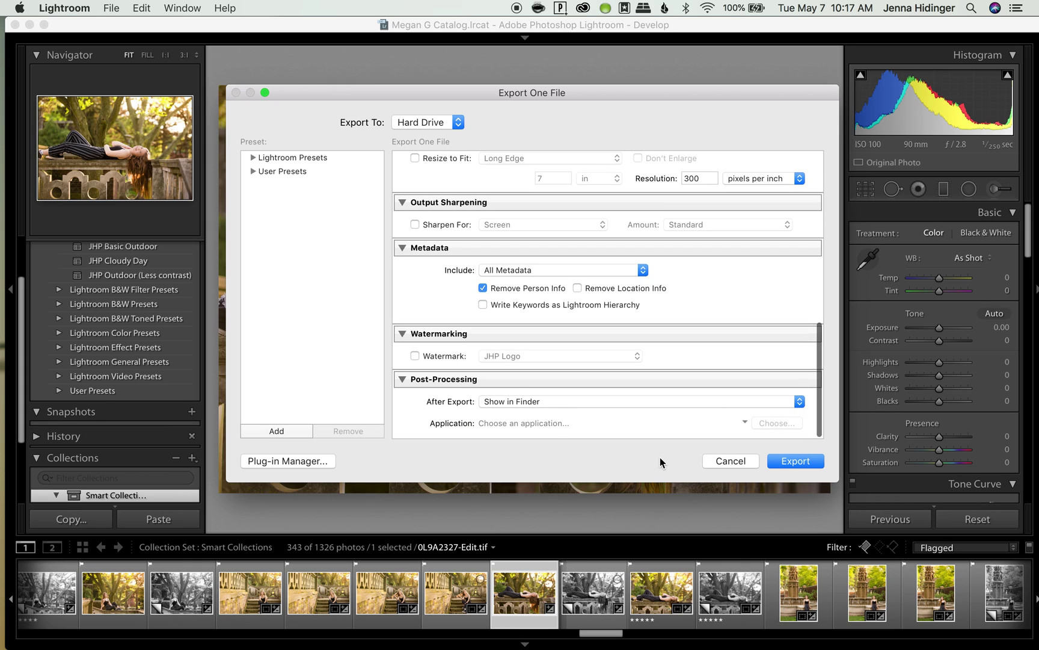
Step: Export the portrait and keep both files when the JPEG already exists in PRINT FILES
click(798, 463)
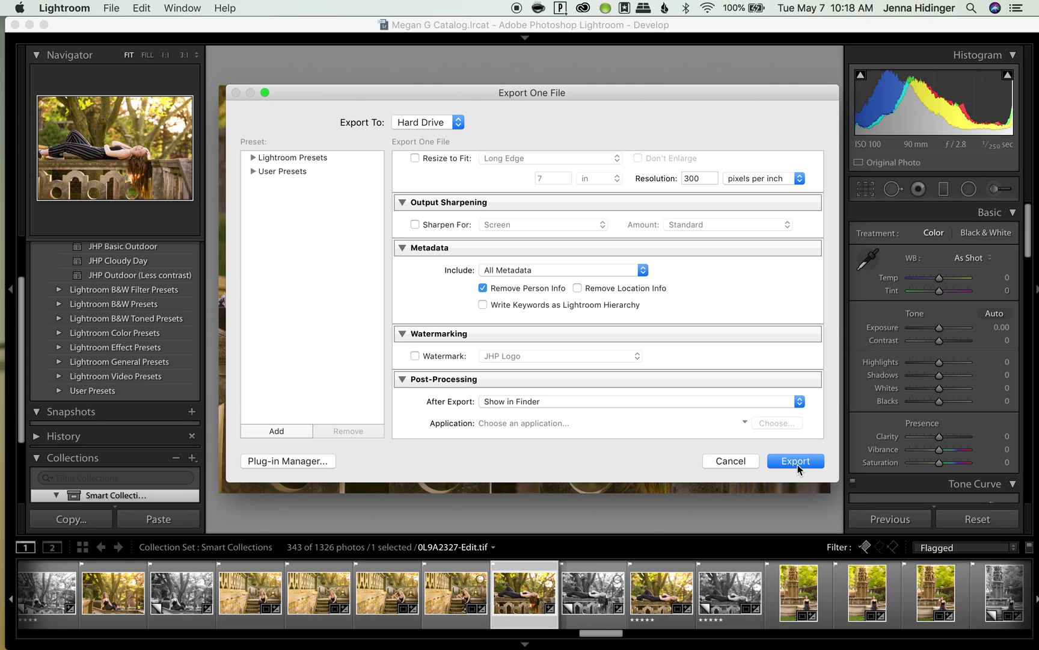
click(798, 463)
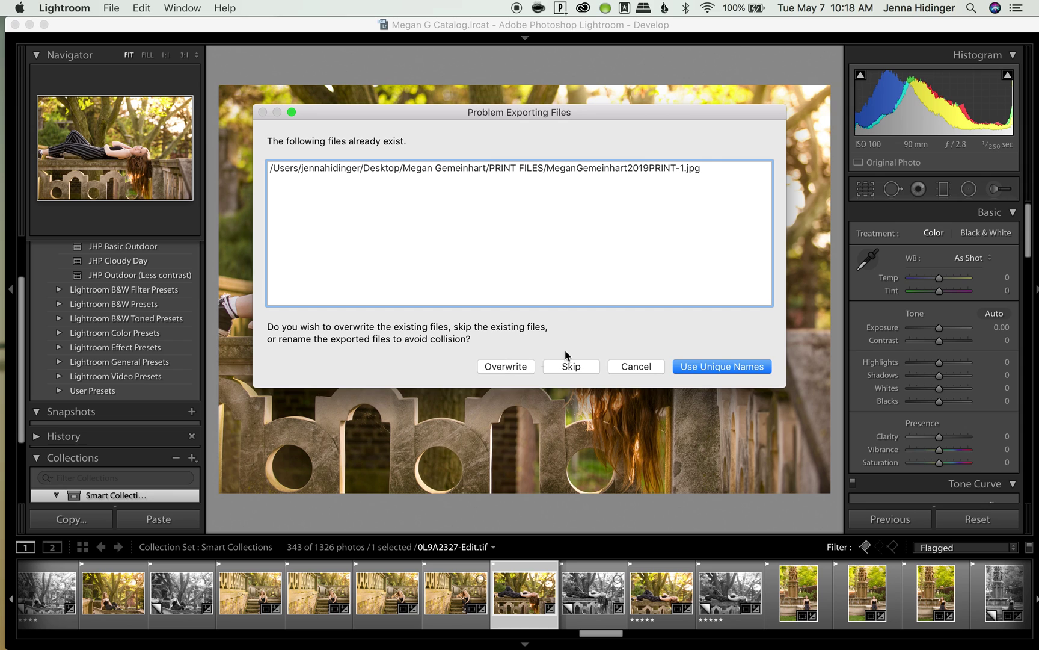
click(701, 366)
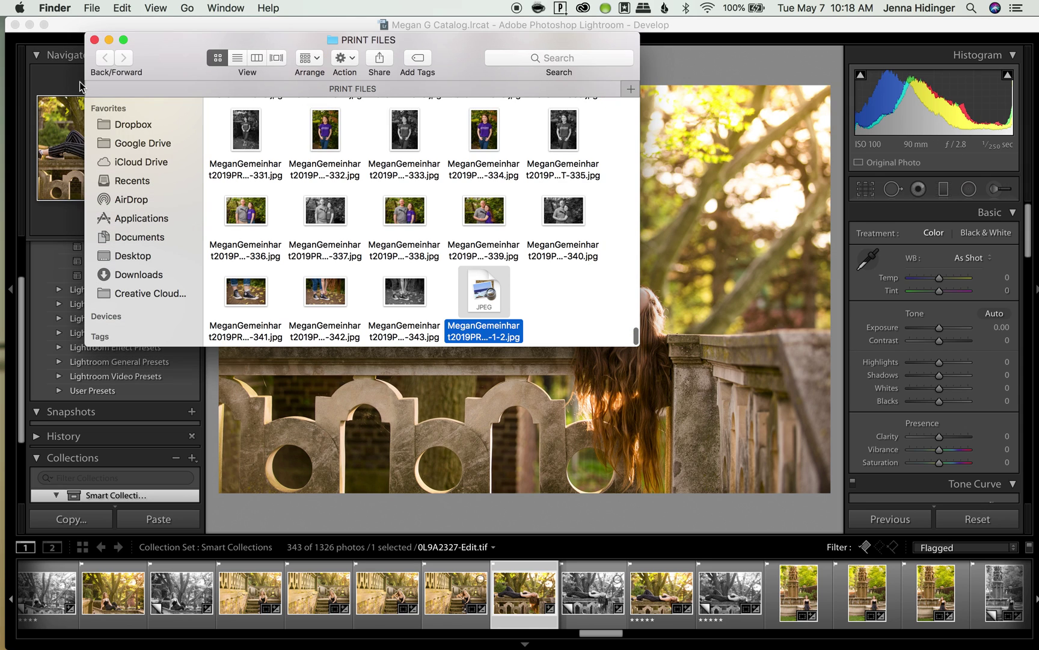
Step: Quick Look the new -1-2 JPEG in Finder, then return to Lightroom
scroll(506, 238, down, 1)
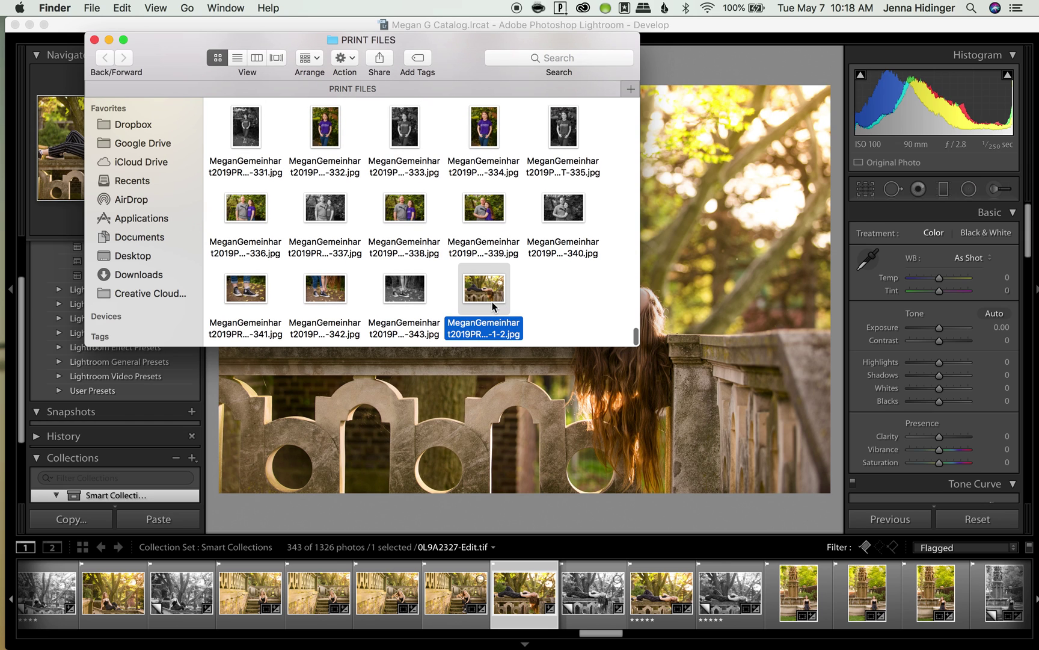
key(space)
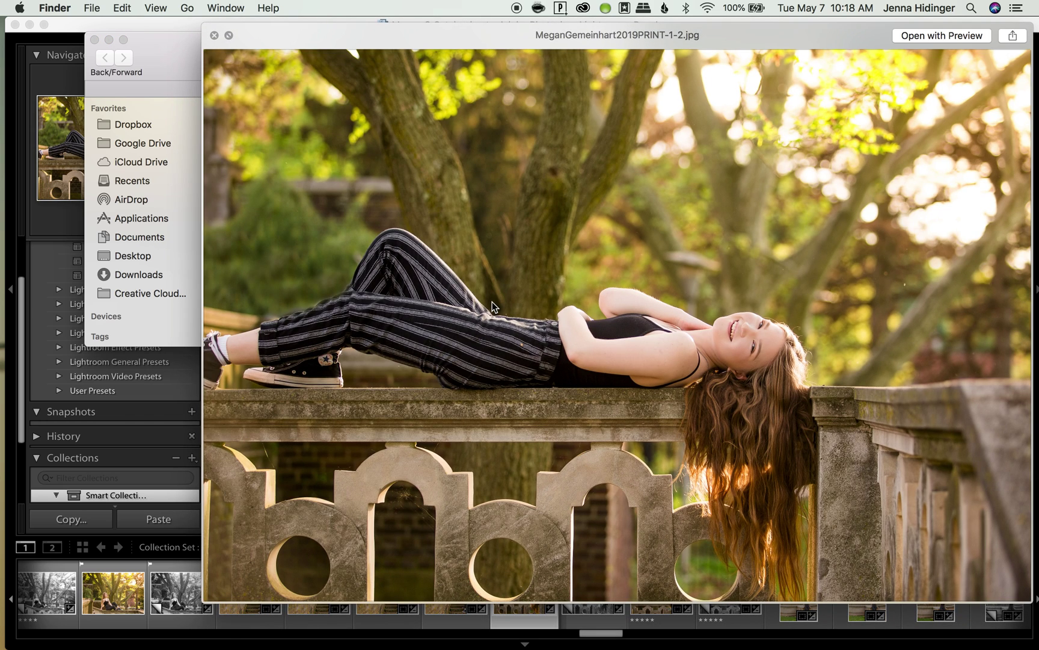
key(space)
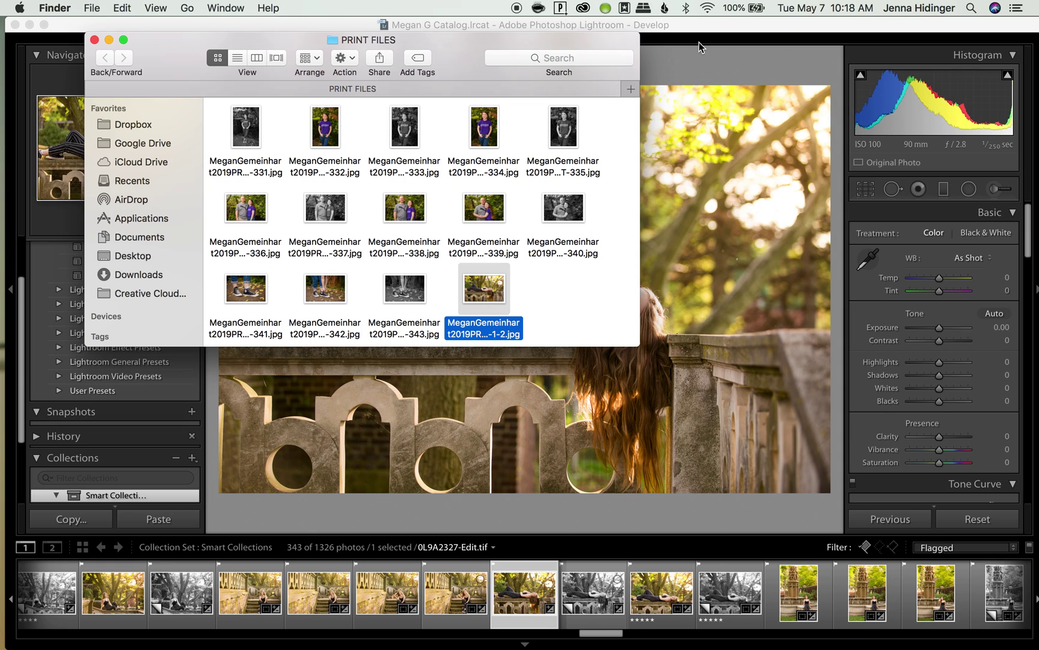
click(757, 23)
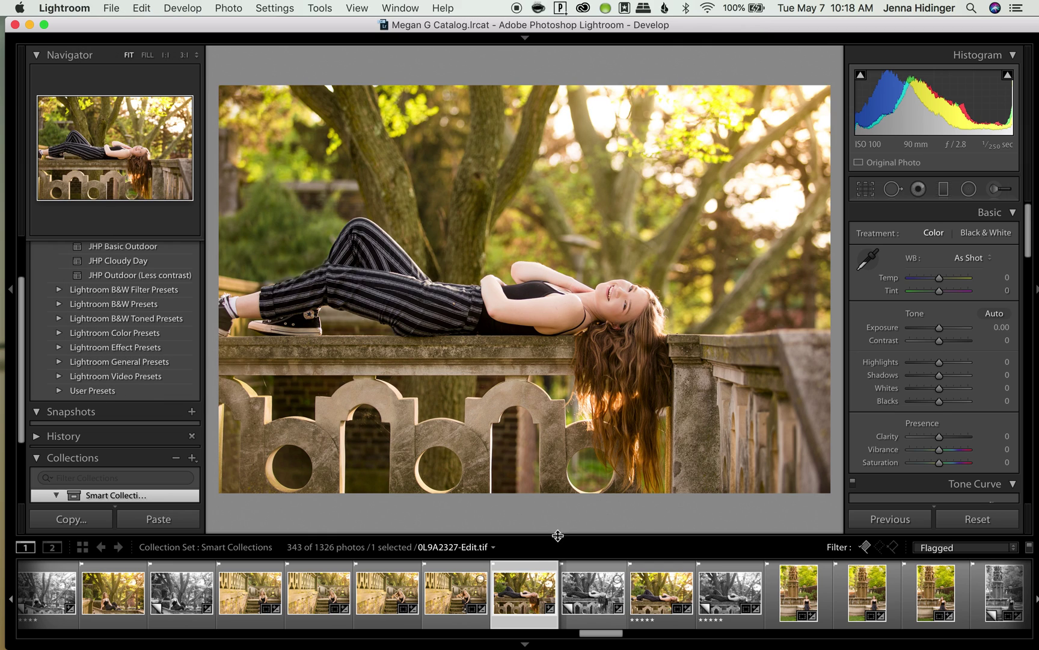
Step: Browse the start of the filmstrip, viewing the blue-flower and standing-portrait photos
scroll(533, 581, up, 10)
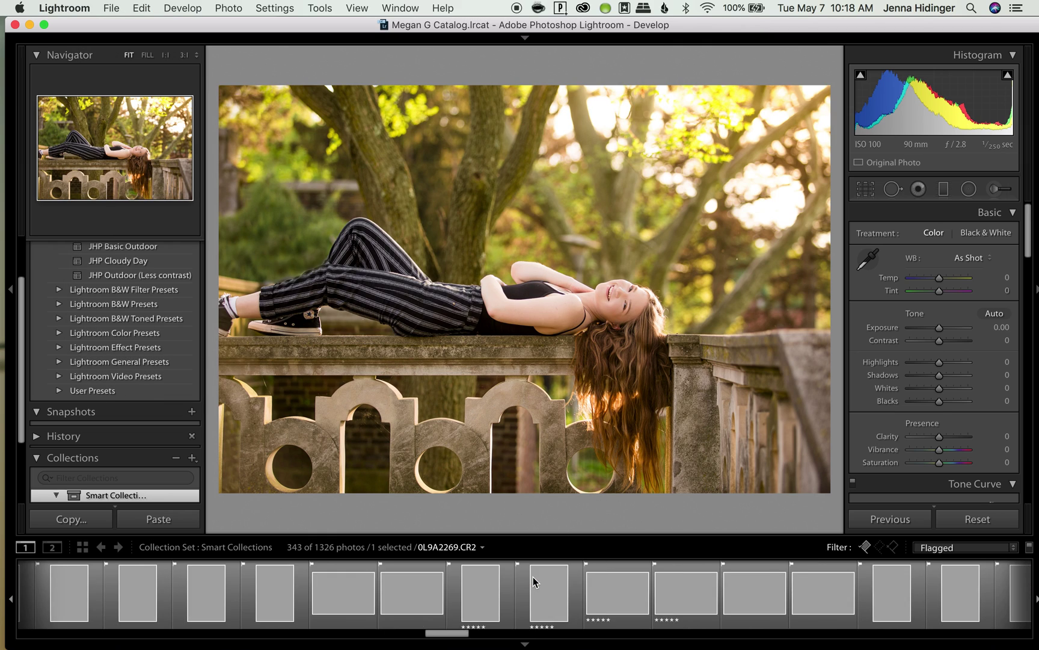
scroll(533, 581, up, 15)
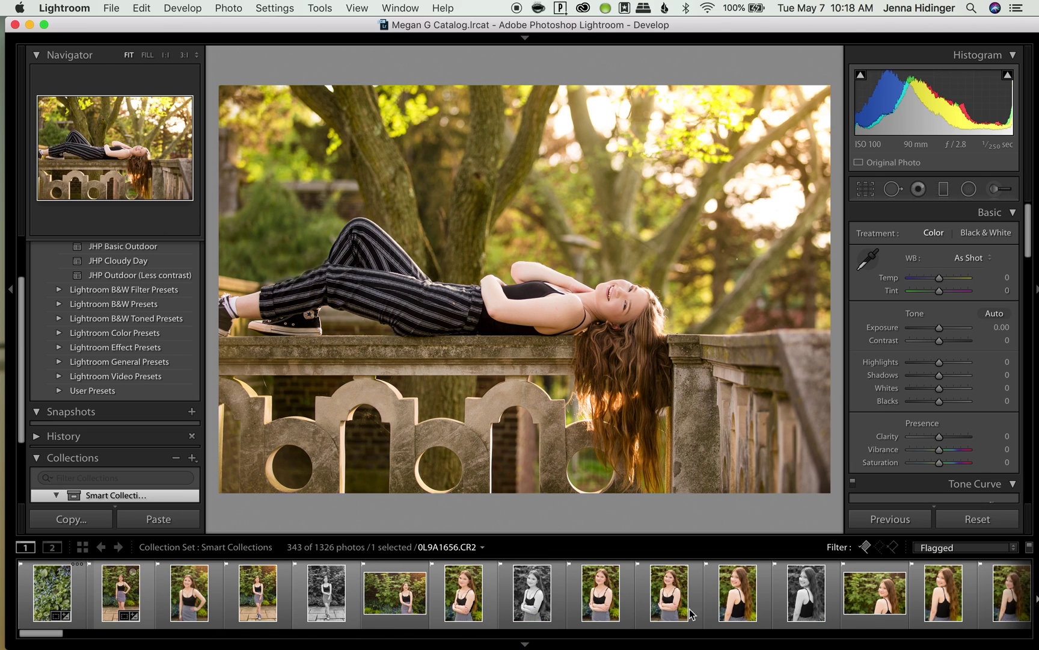
click(59, 579)
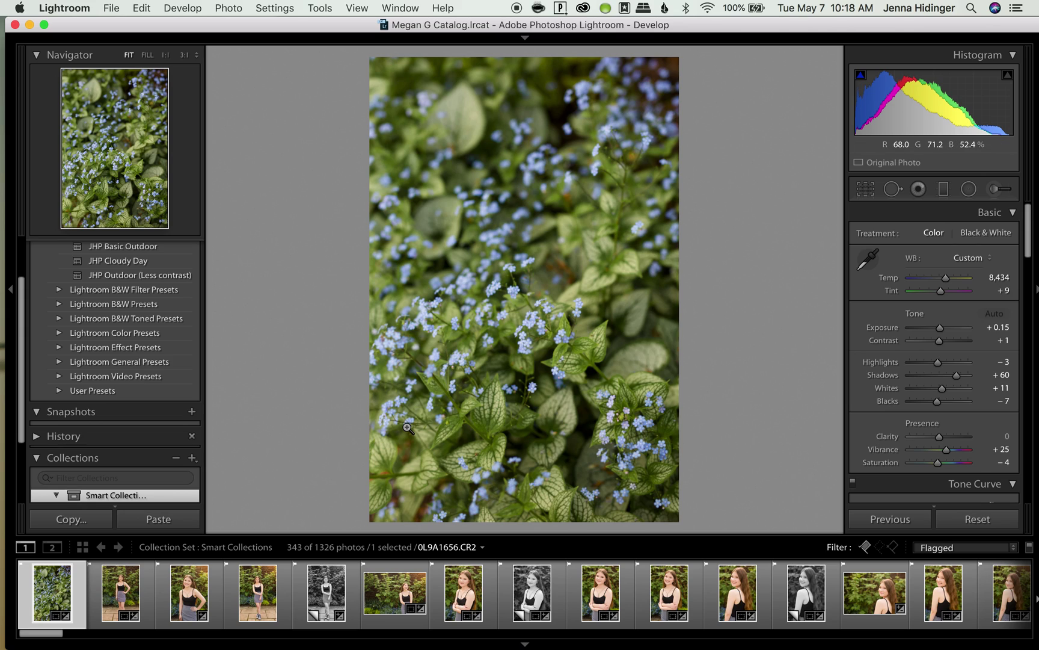
drag(51, 631, 55, 632)
click(46, 595)
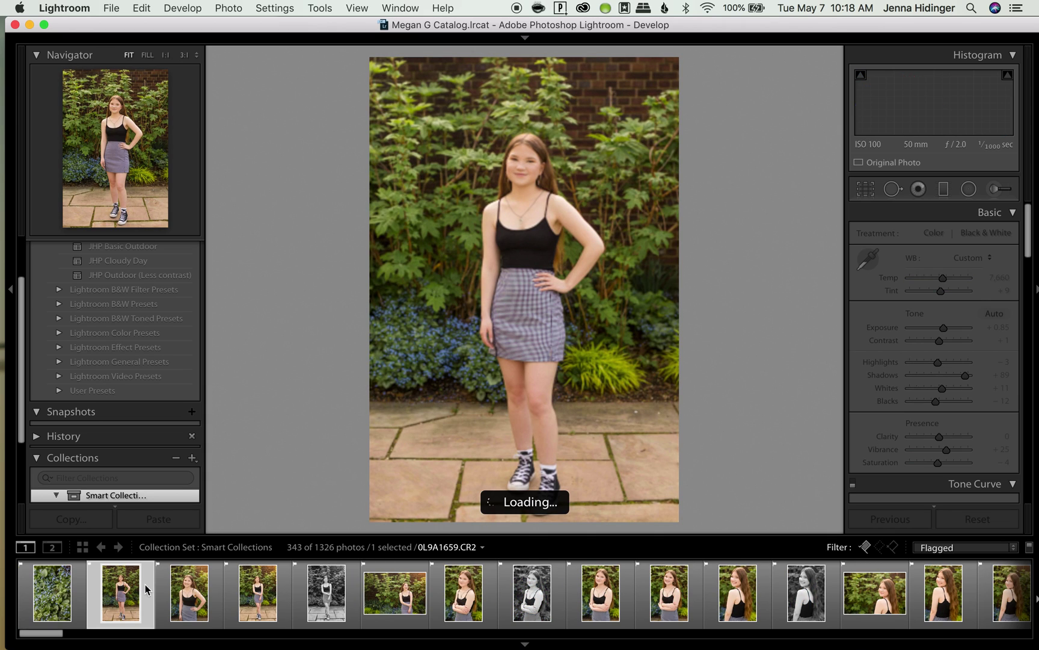
click(55, 584)
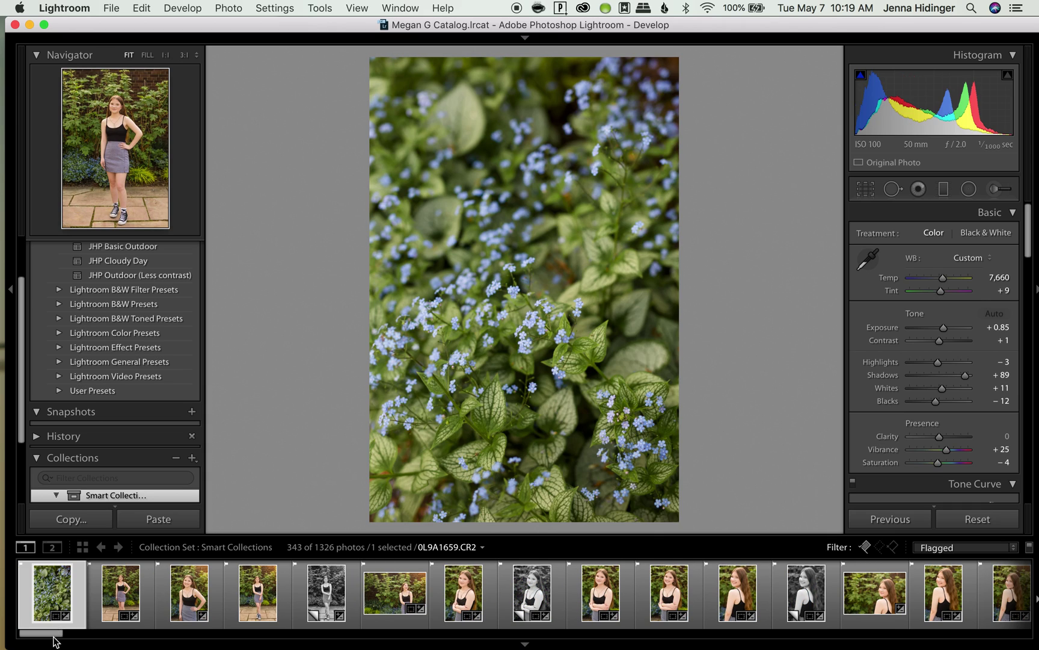
Step: Pick the last photo and select all 343 photos with Cmd+A
click(745, 633)
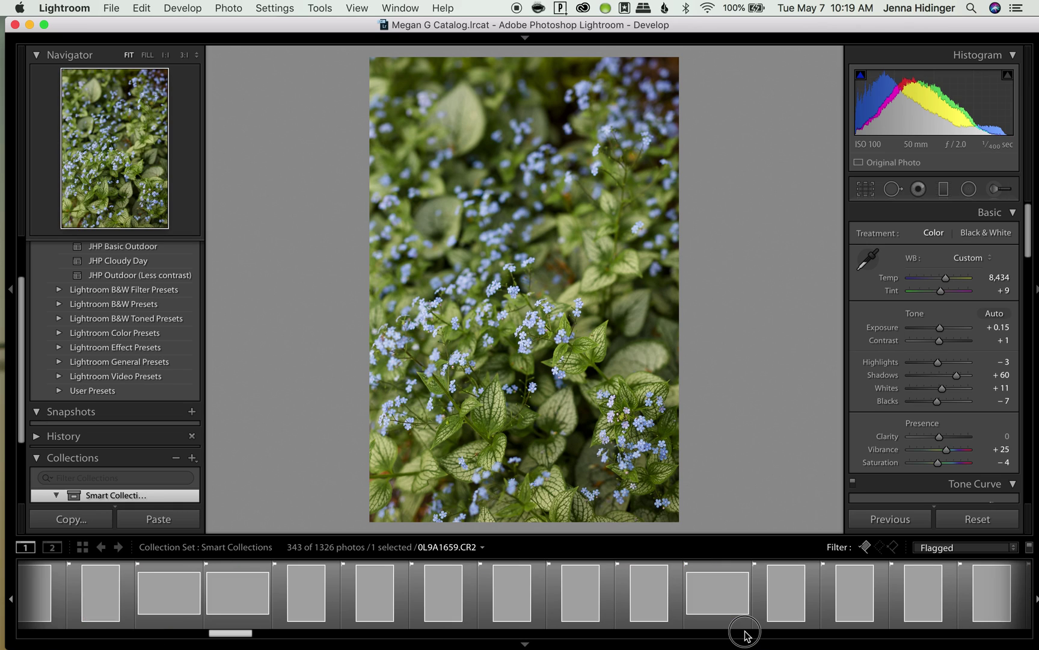
click(996, 602)
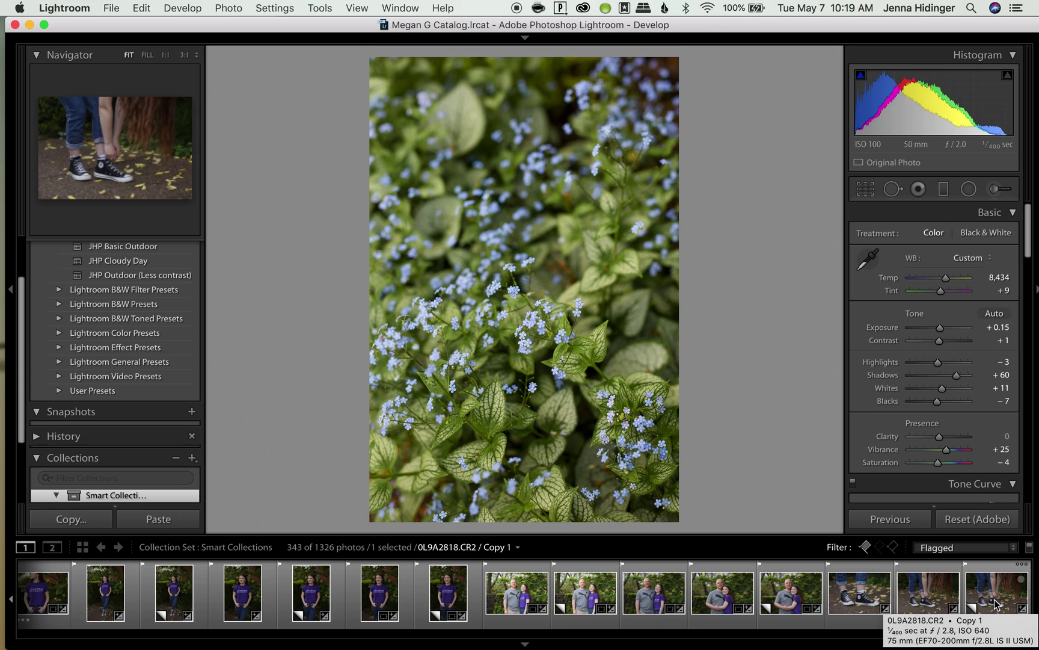
key(super+a)
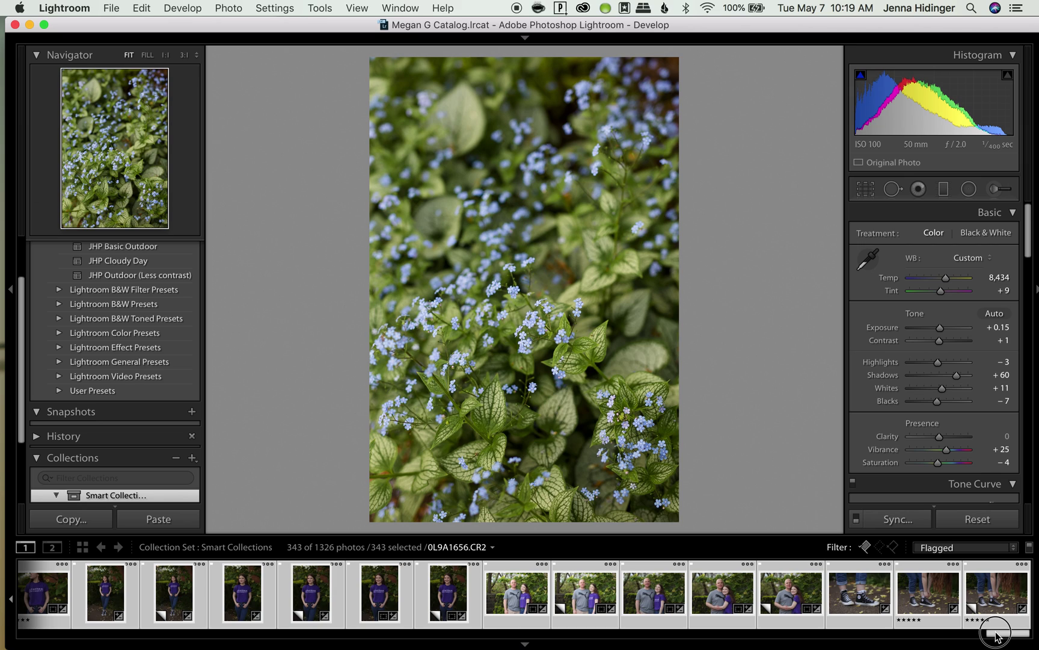
scroll(134, 594, left, 1)
scroll(134, 593, left, 15)
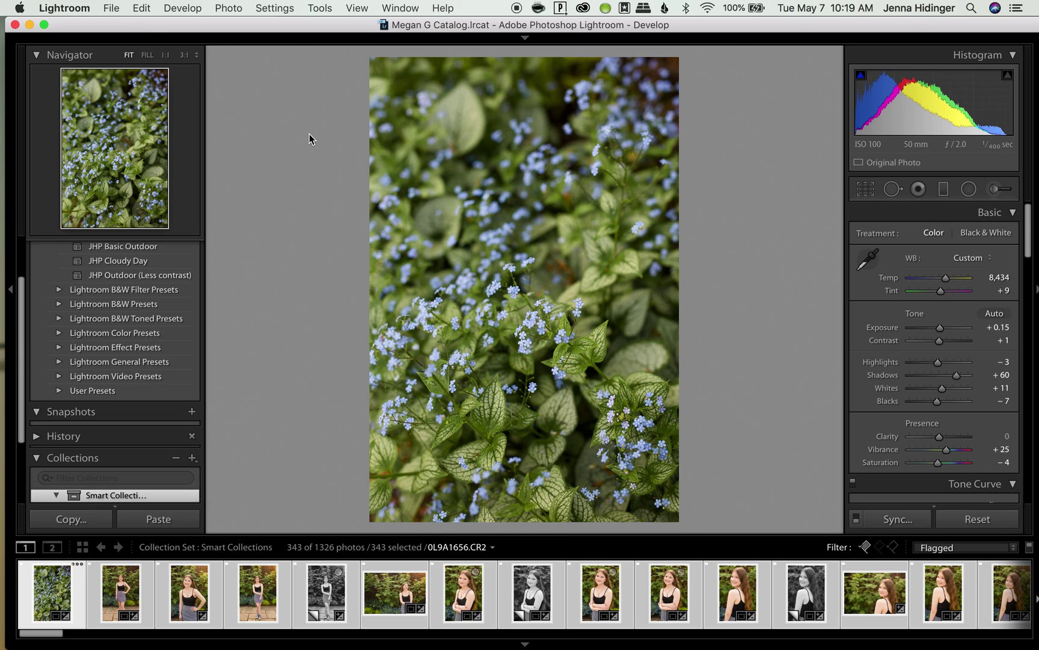
Step: Review the Export 343 Files settings (JPEG quality 100, PRINT FILES), then cancel without exporting
click(111, 8)
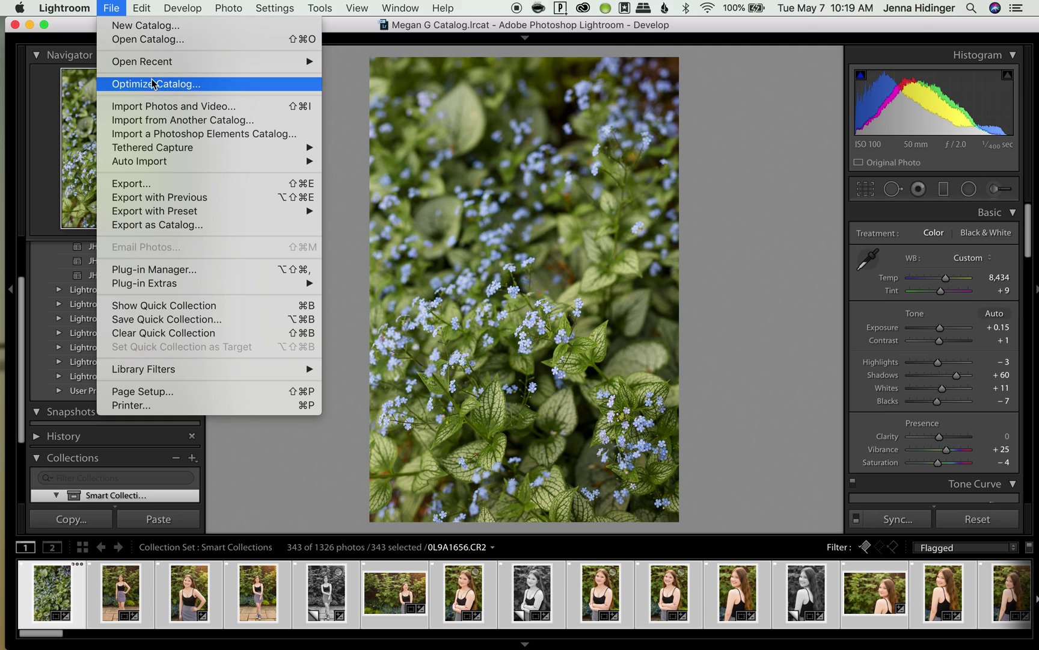
click(193, 185)
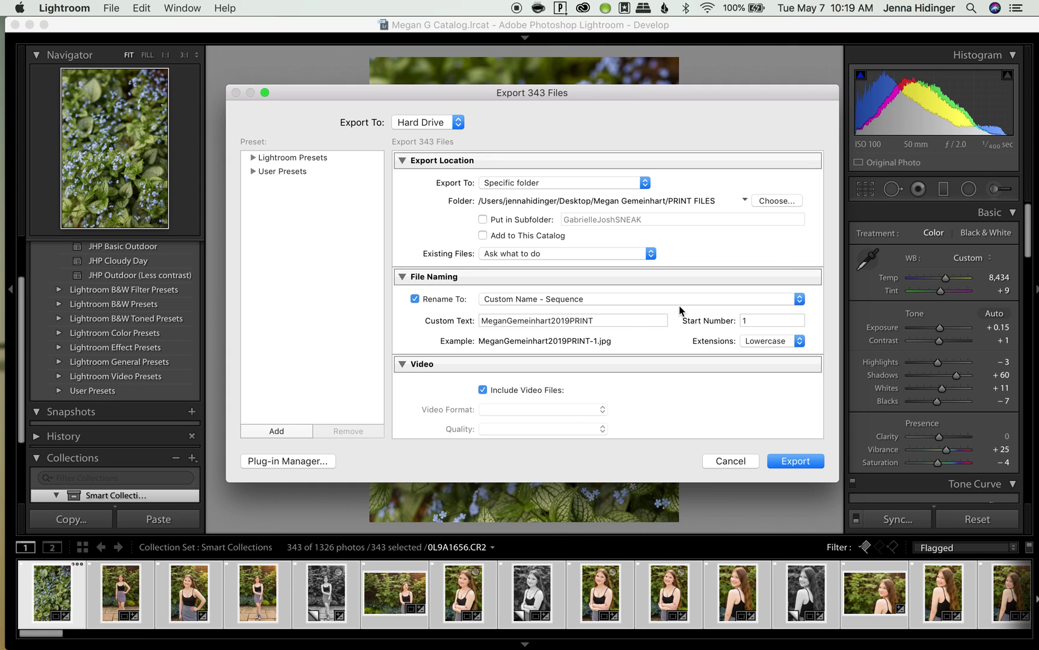
scroll(680, 306, down, 5)
scroll(680, 307, up, 5)
scroll(680, 306, down, 10)
scroll(680, 306, up, 10)
scroll(680, 352, down, 15)
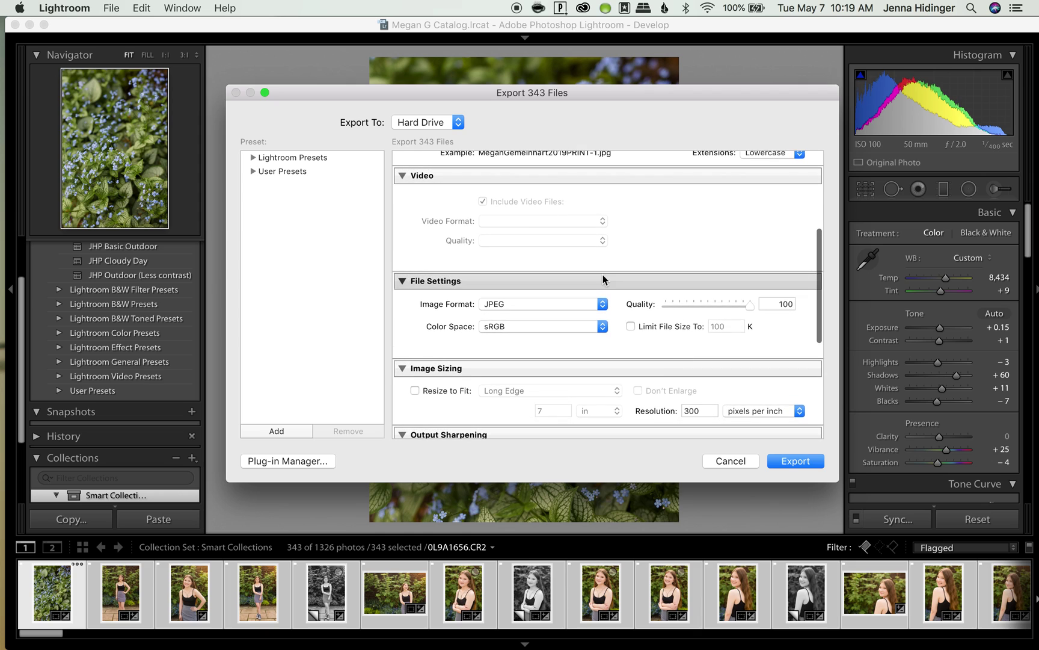
scroll(604, 278, up, 15)
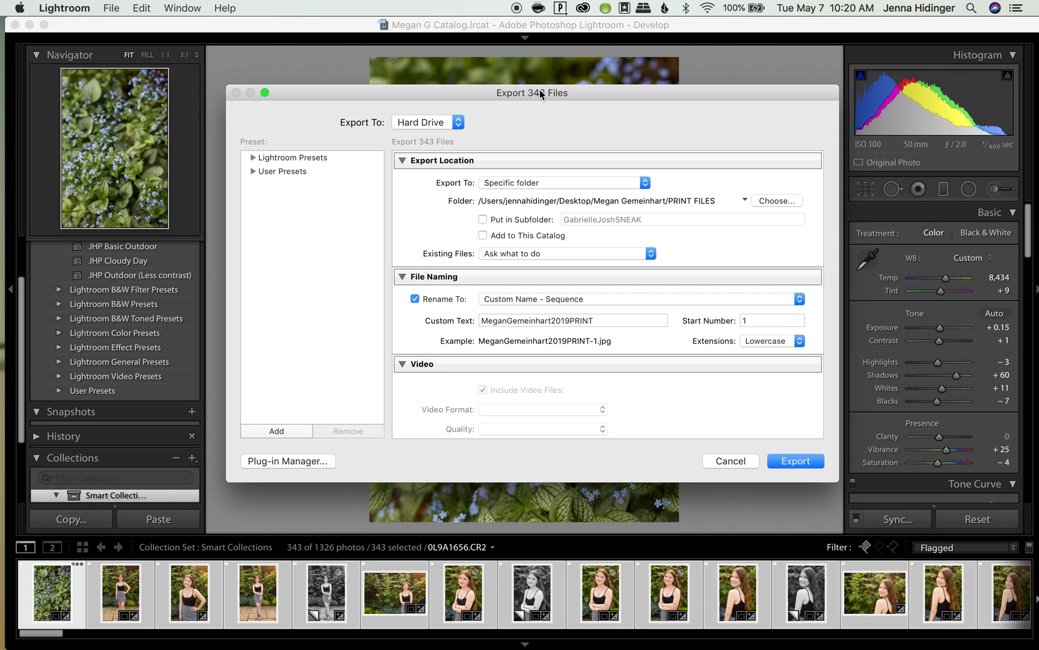
scroll(628, 265, down, 10)
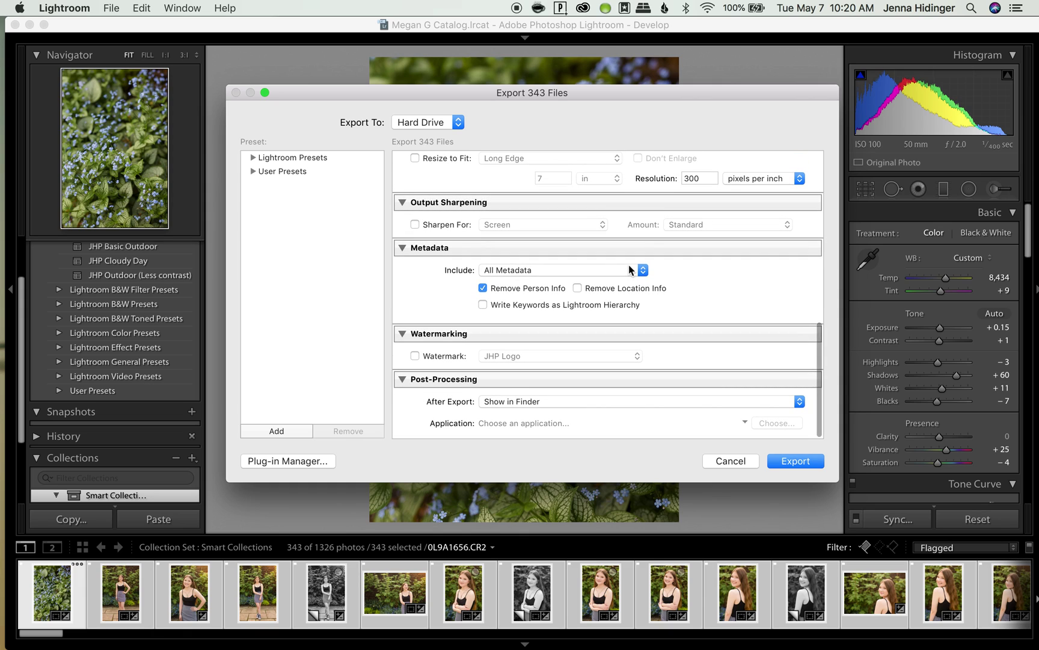
click(746, 461)
Step: Display the third filmstrip photo, the smiling half-length portrait, in the Develop module
click(181, 590)
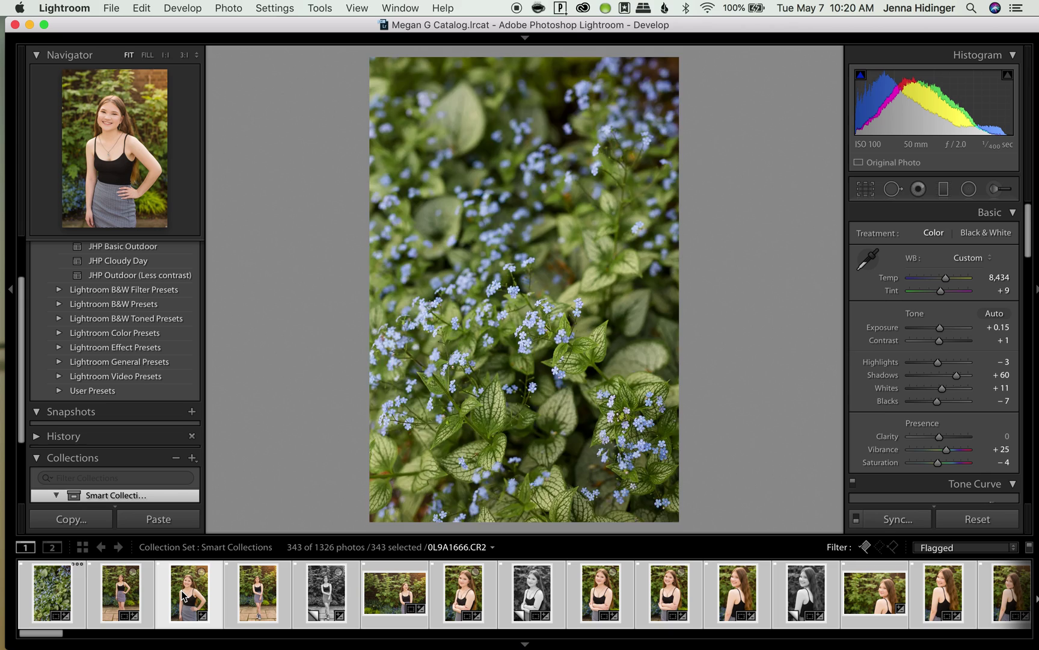